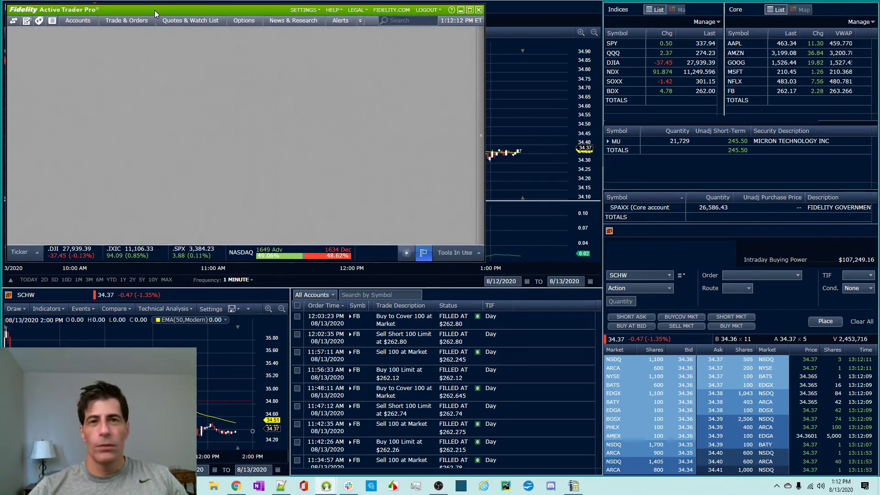
left_click_drag(155, 10, 156, 11)
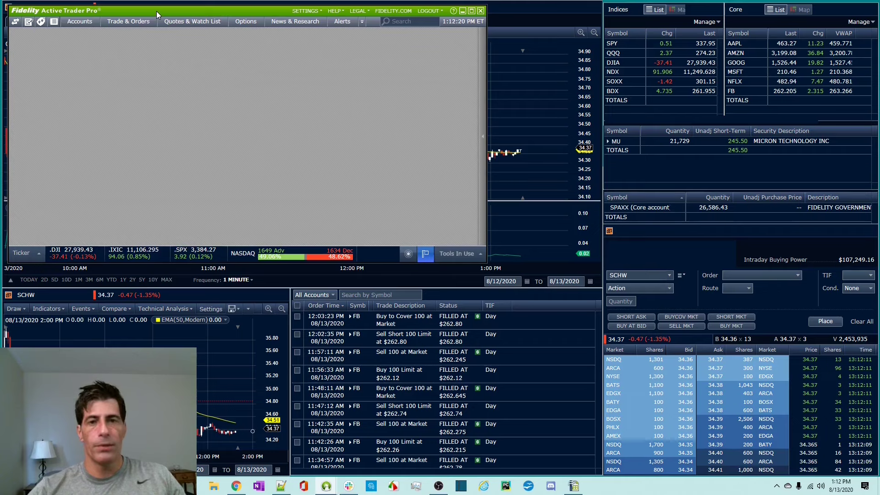
left_click_drag(156, 11, 155, 12)
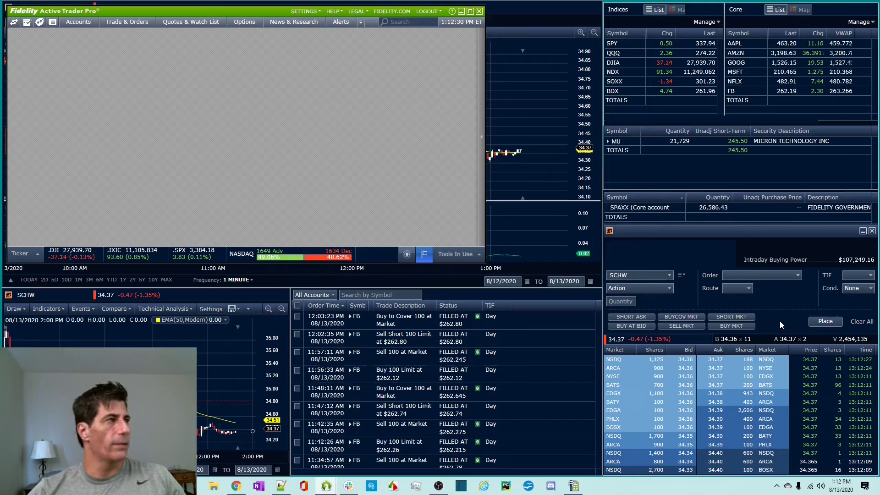
Open a new trade ticket in the main trading window
left_click(116, 22)
left_click(134, 62)
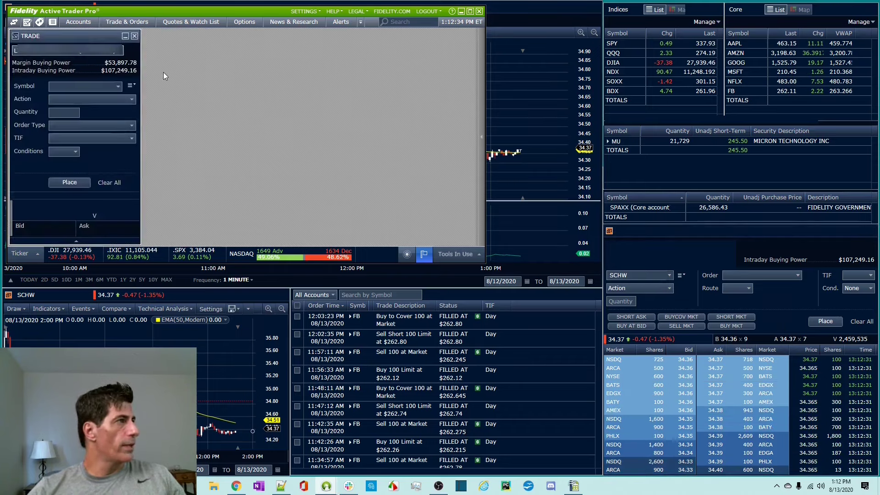
Place a market day order to buy 1 share of SCHW with AUTO routing, and reset the directed ticket for a new trade
left_click(770, 272)
left_click(768, 289)
left_click(745, 290)
left_click(750, 300)
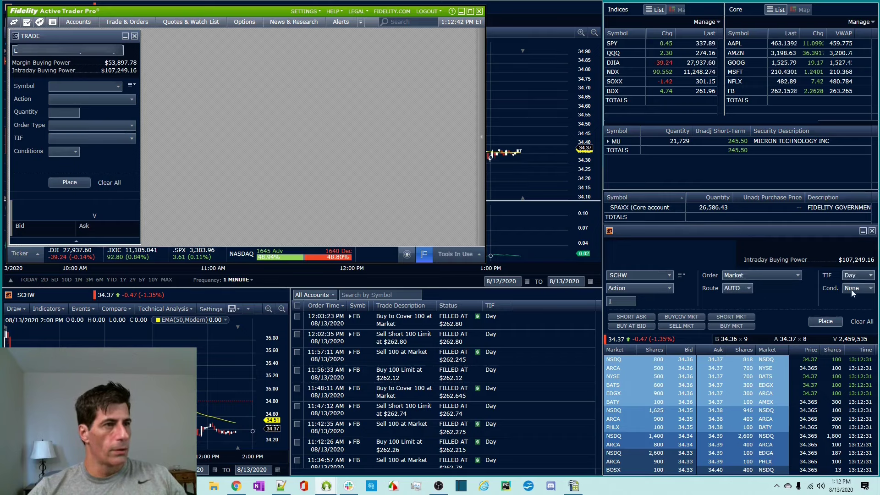
left_click(826, 324)
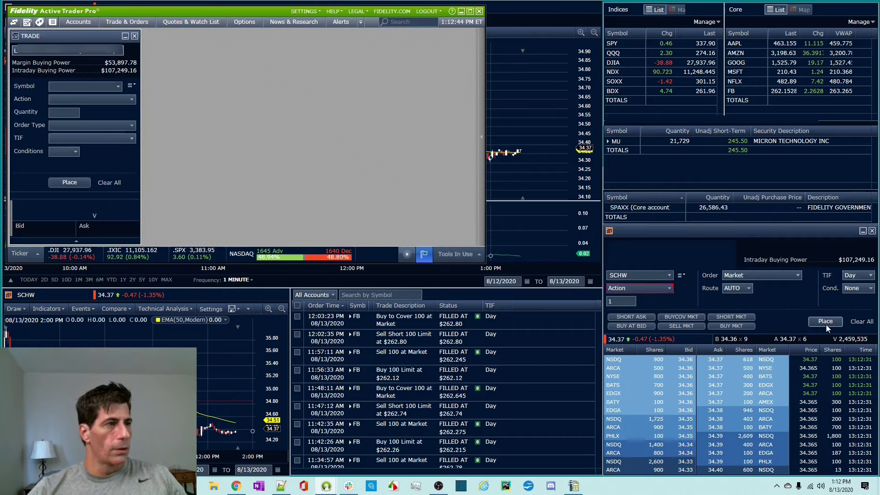
left_click(669, 289)
left_click(660, 298)
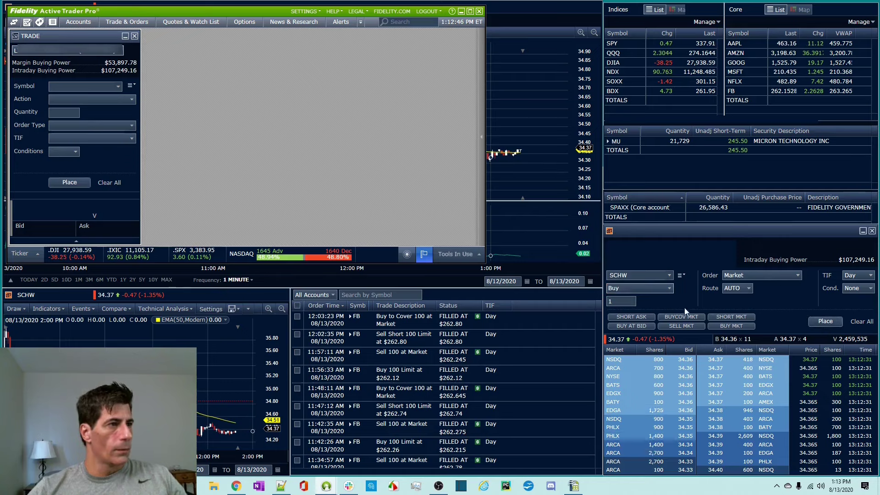
left_click(818, 324)
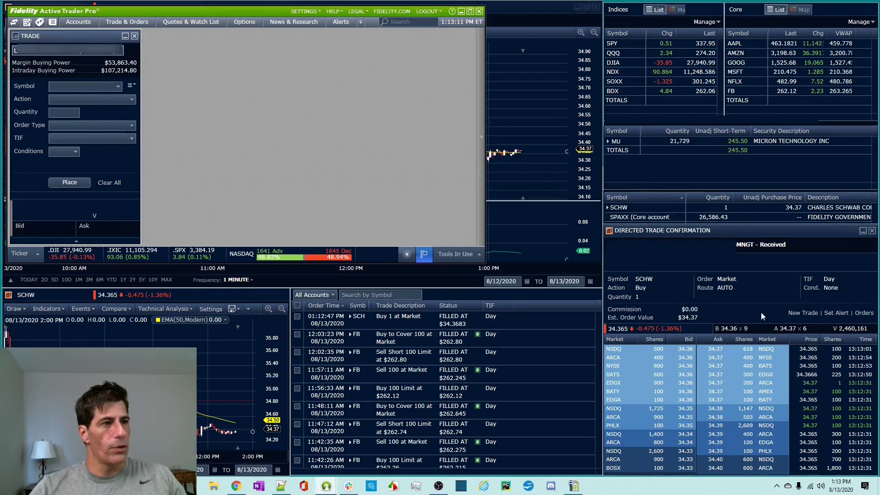
left_click(801, 313)
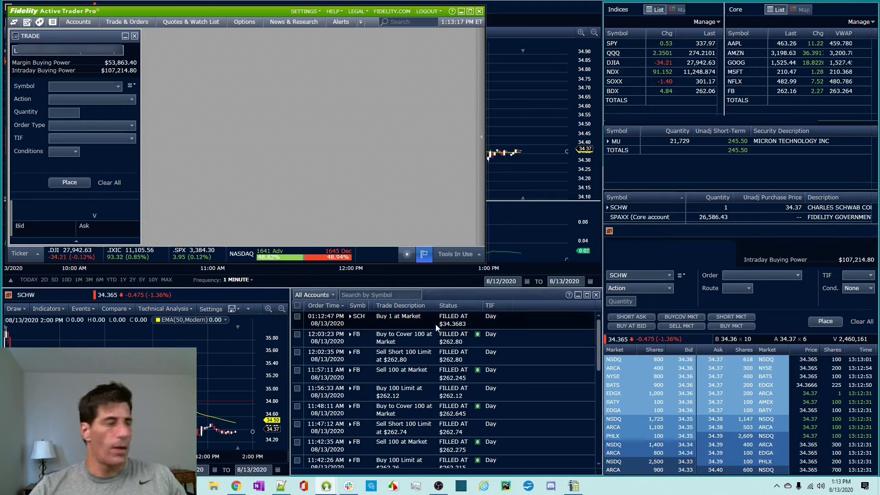
Fill in the trade ticket to sell 1 share of SCHW
left_click(82, 85)
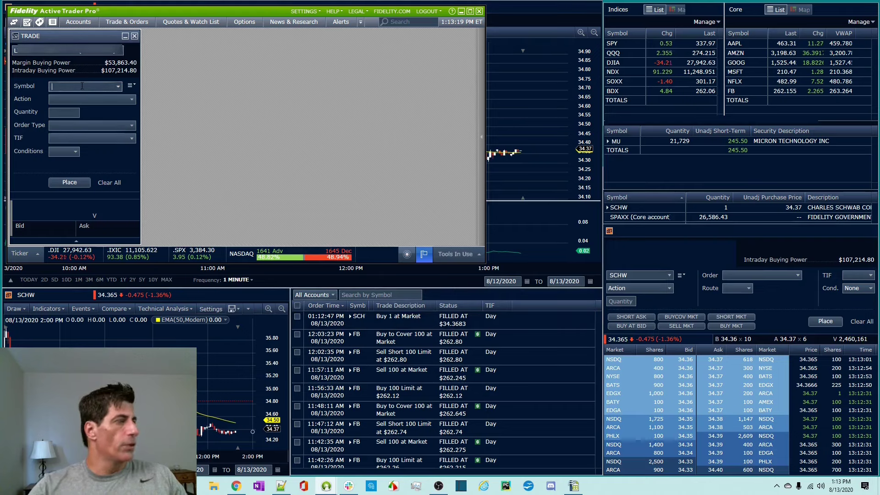
type("SCHW")
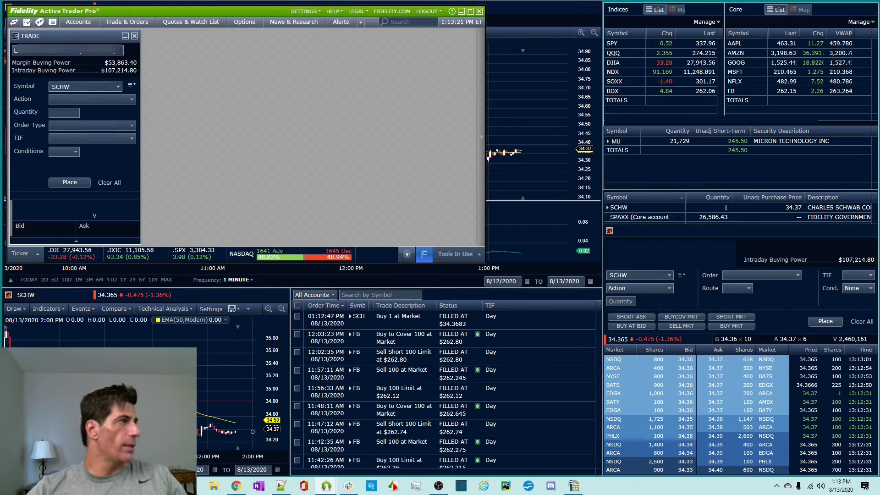
key("Tab")
key("Tab")
type("1")
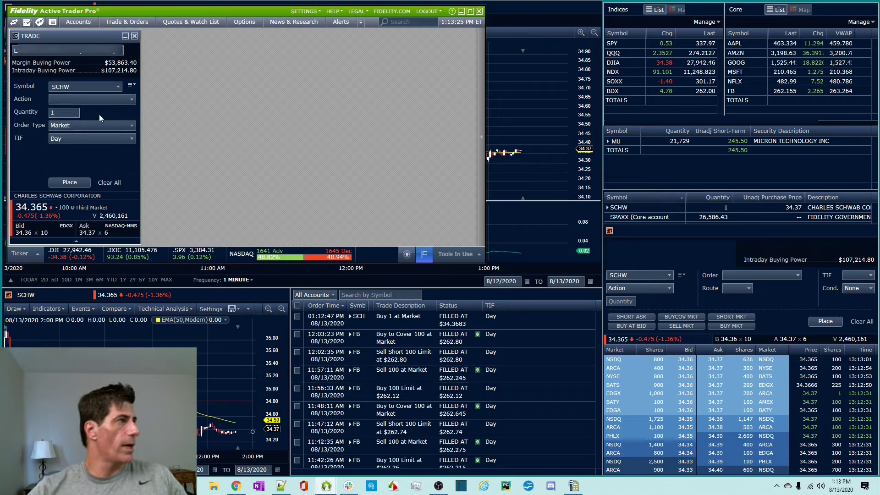
left_click(108, 101)
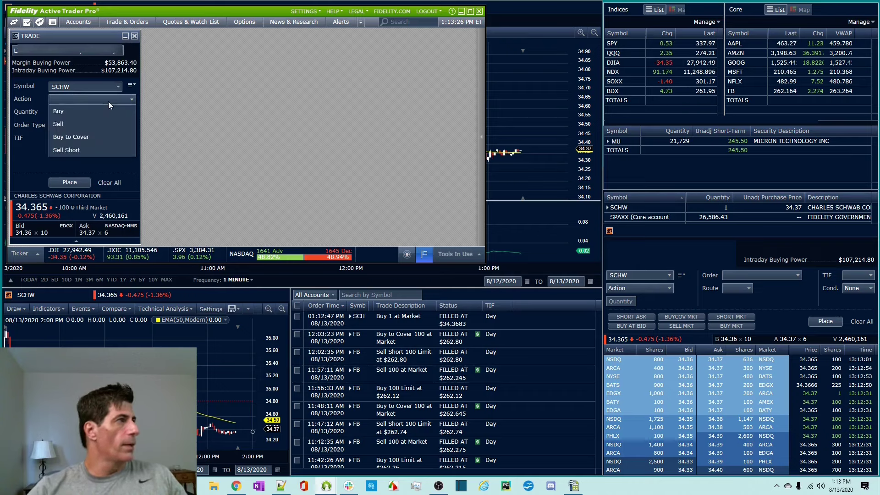
left_click(103, 124)
Make the SCHW sell order a Stop order with a stop price of 34.00 and place it
left_click(106, 124)
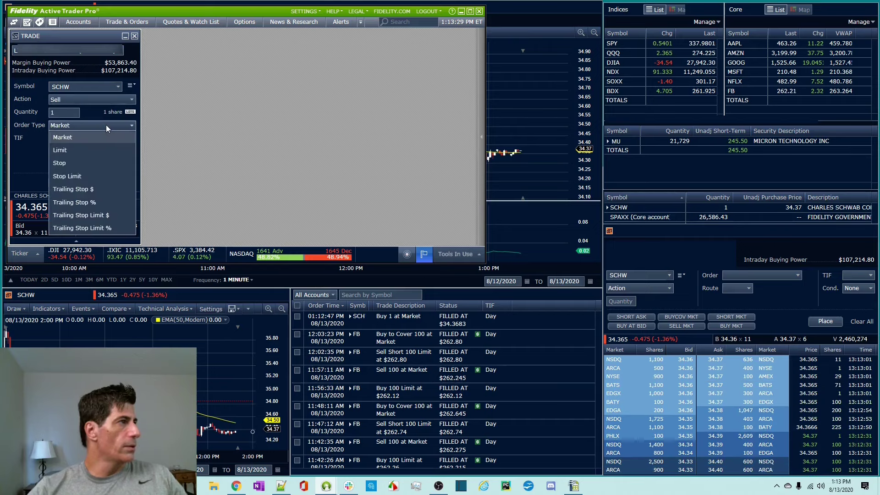
left_click(103, 166)
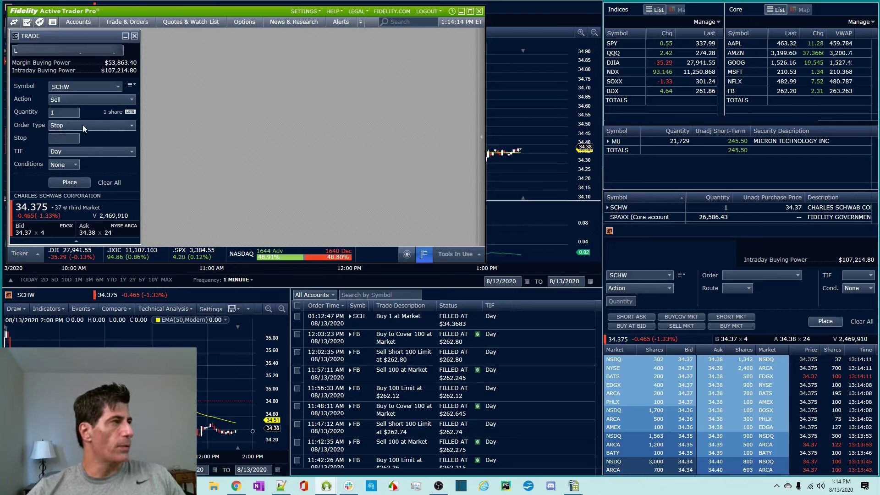
left_click(77, 139)
type("24.")
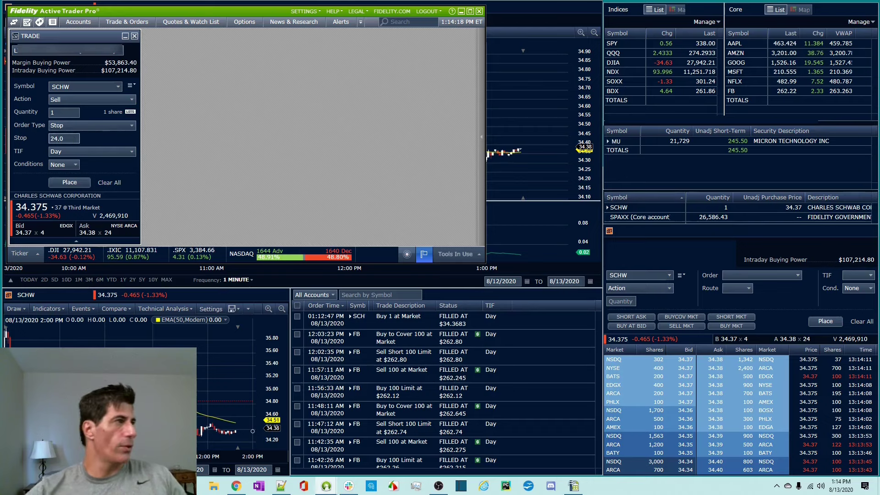
key("BackSpace")
key("BackSpace")
key("BackSpace")
type("34.0")
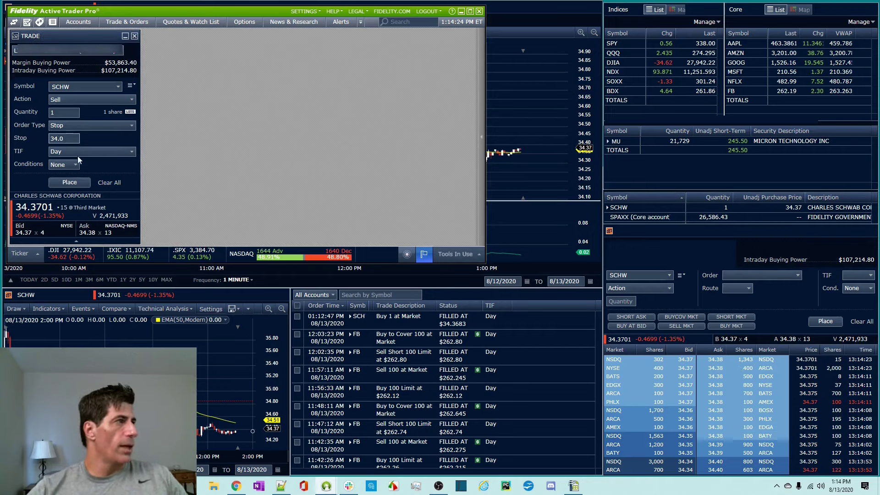
type("0")
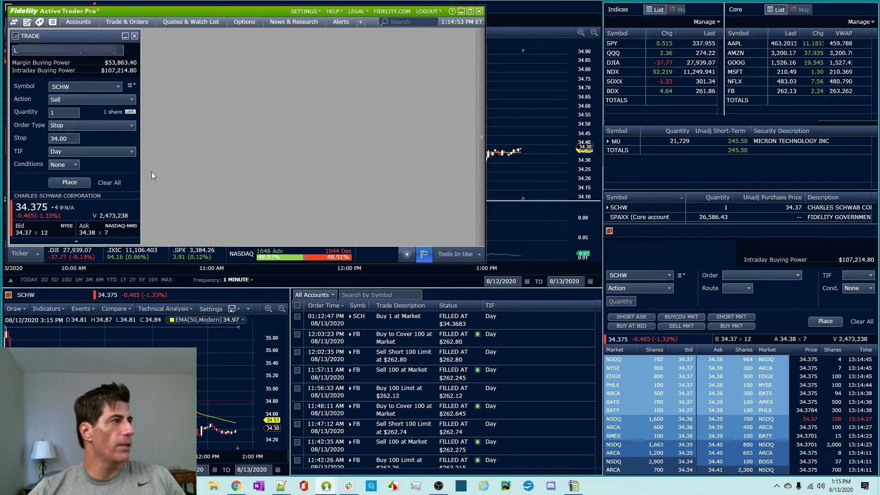
left_click(73, 182)
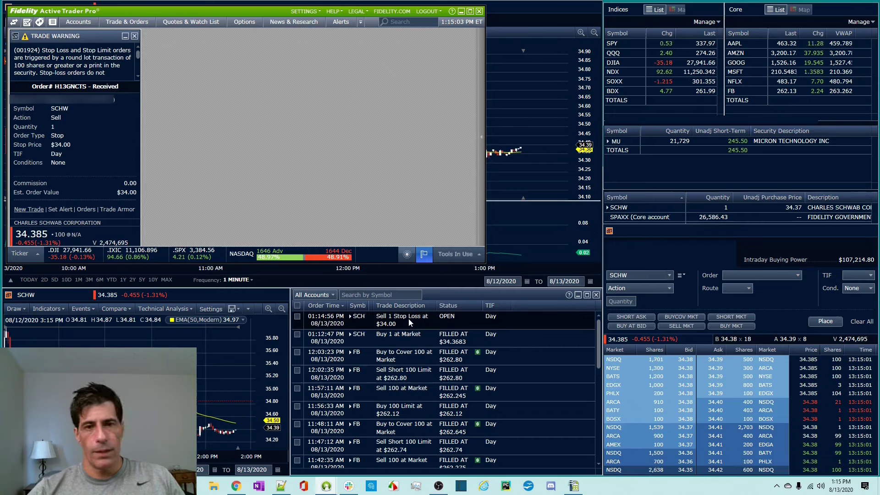
right_click(421, 320)
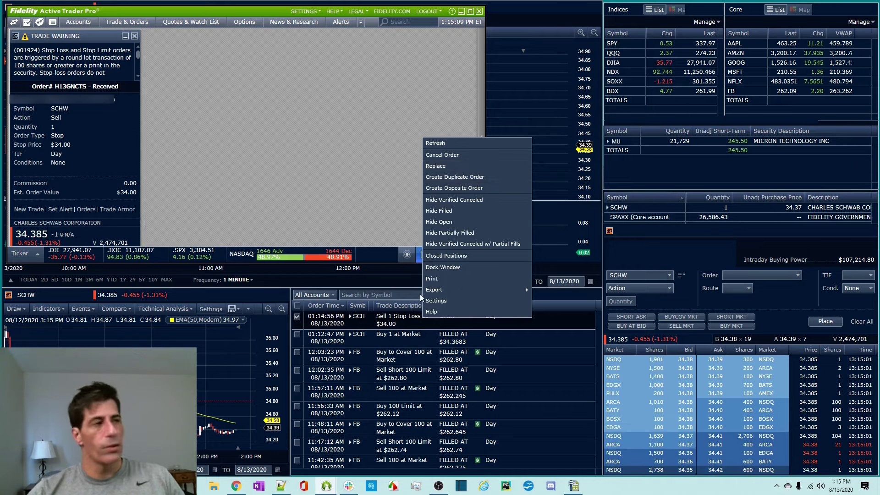
left_click(573, 299)
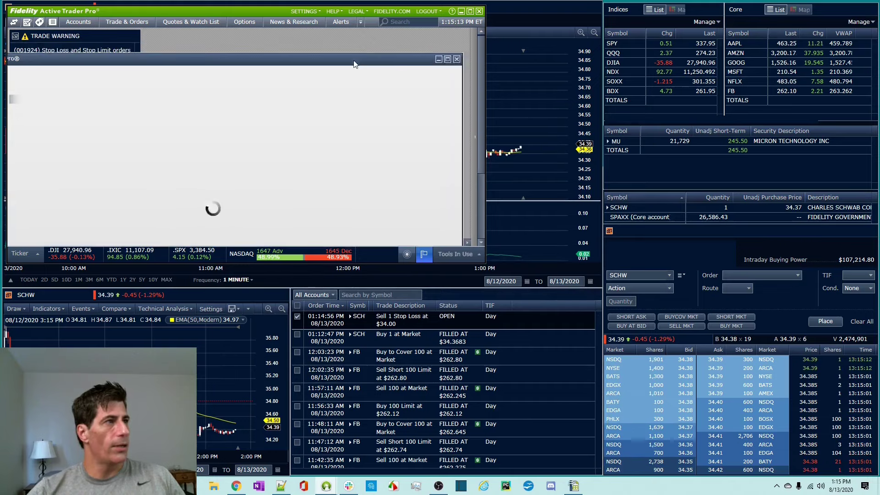
left_click(424, 67)
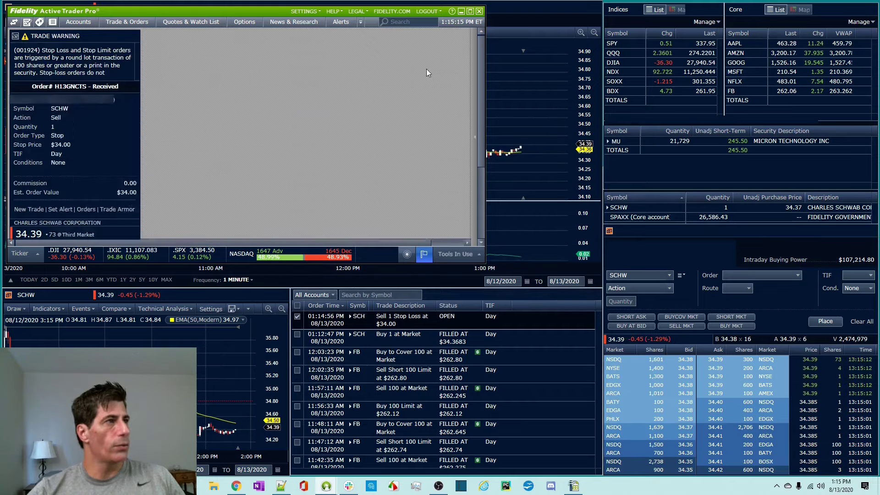
left_click(542, 108)
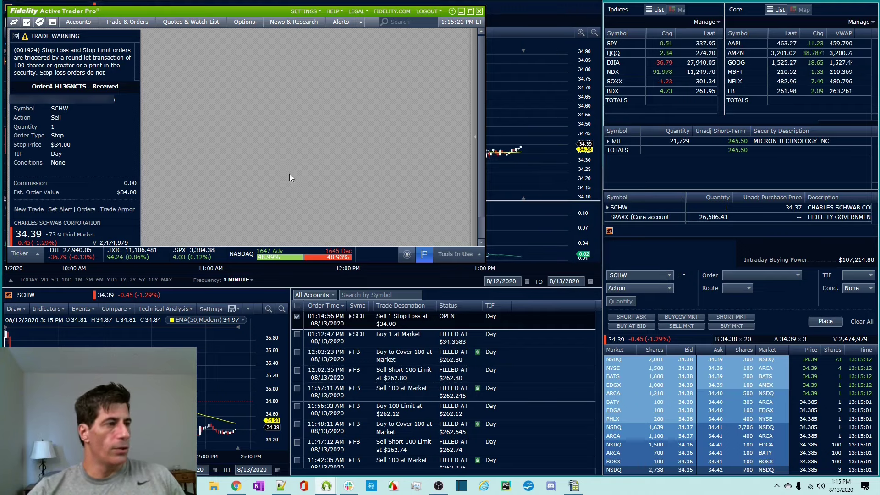
Cancel the open SCHW stop-loss sell order and close the trade ticket
right_click(466, 317)
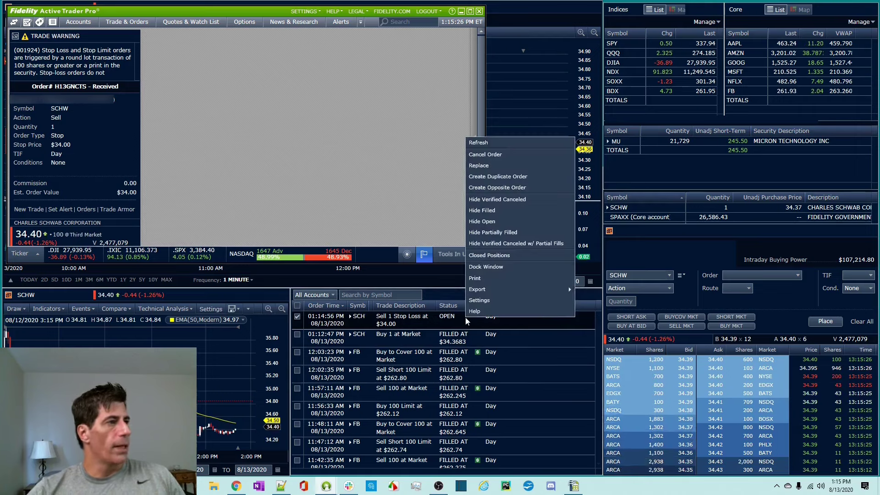
left_click(501, 155)
left_click(388, 160)
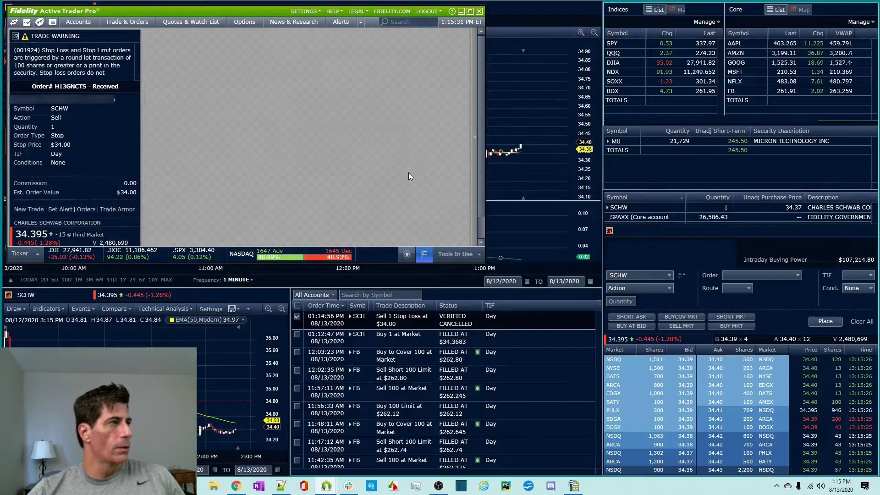
left_click(133, 36)
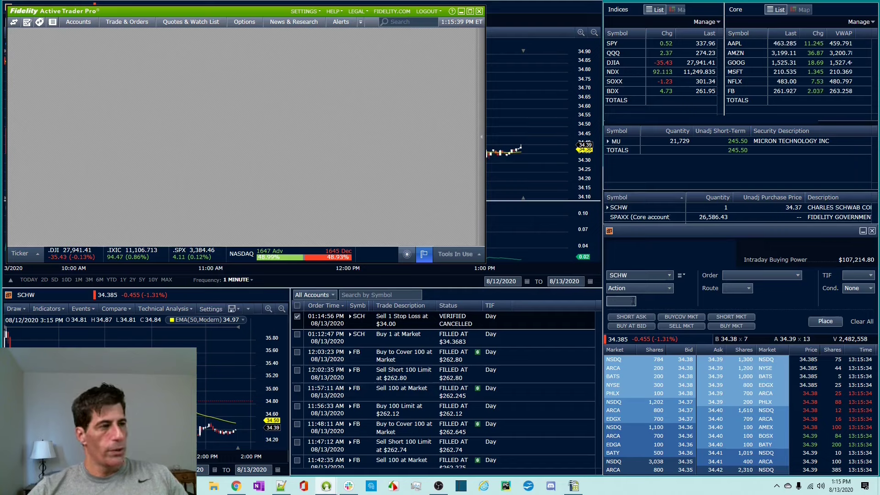
Place a market day order to sell 1 share of SCHW from the directed trade ticket
left_click(762, 277)
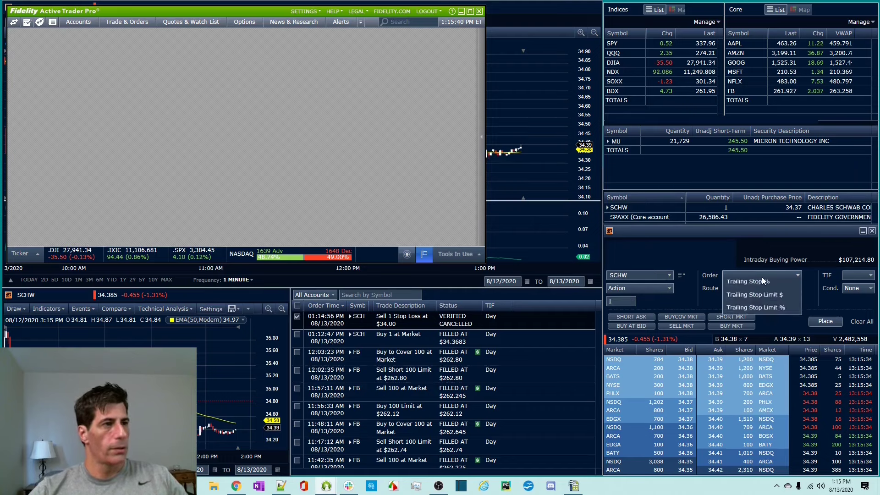
left_click(679, 302)
left_click(682, 326)
double_click(624, 298)
type("1")
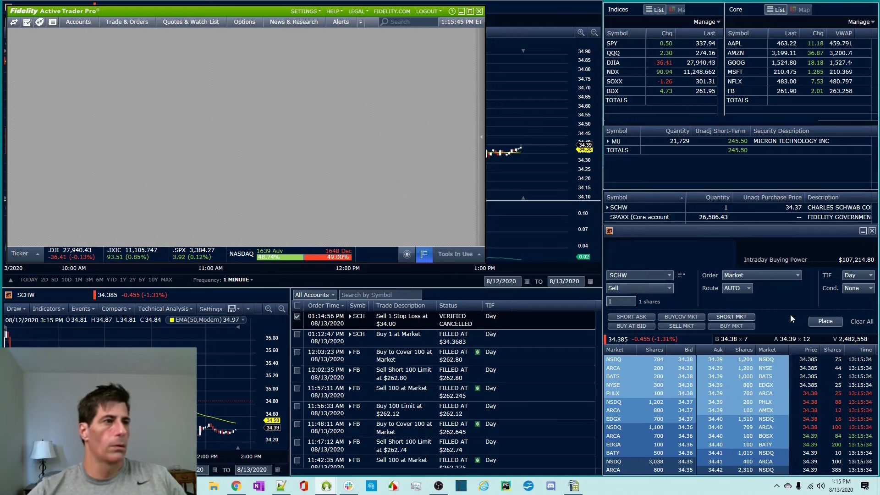
left_click(822, 322)
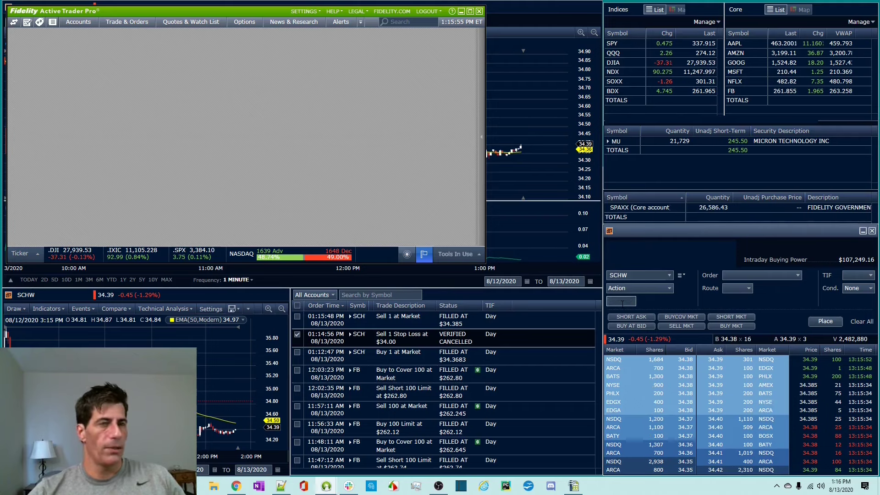
Place a market order to sell short 1 share of SCHW, and reset the directed ticket for a new trade
left_click(631, 316)
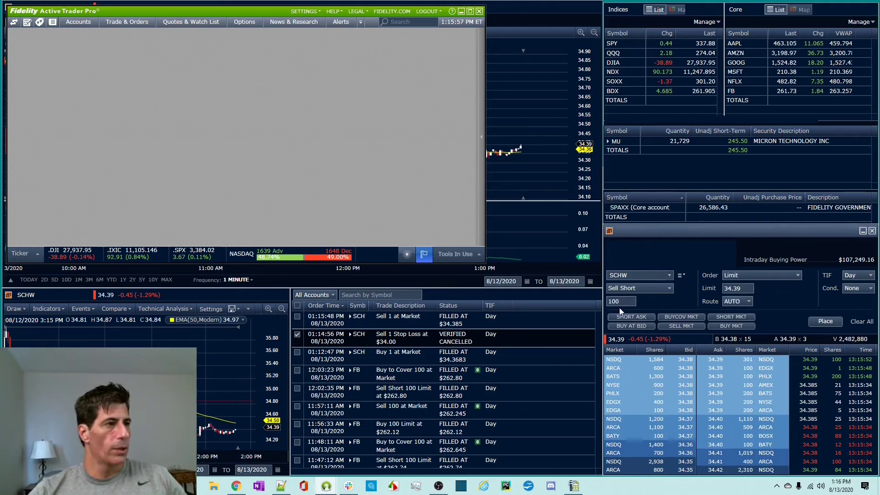
double_click(627, 302)
type("1")
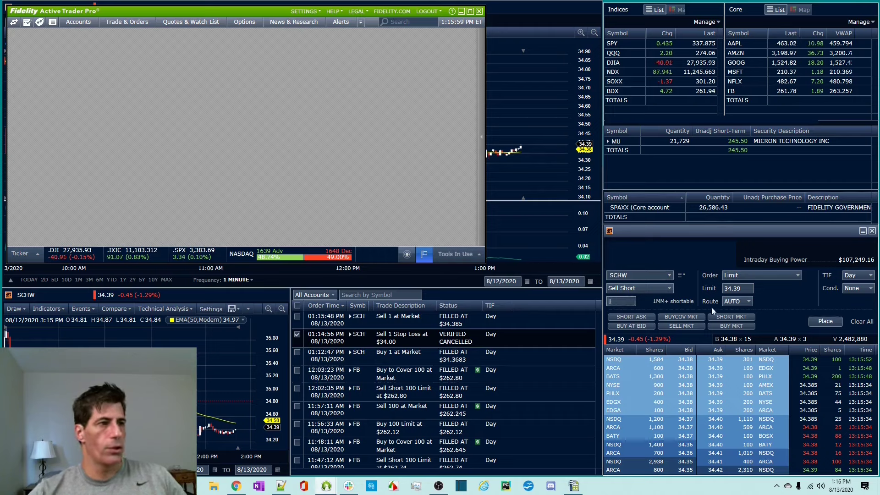
left_click(775, 275)
left_click(770, 286)
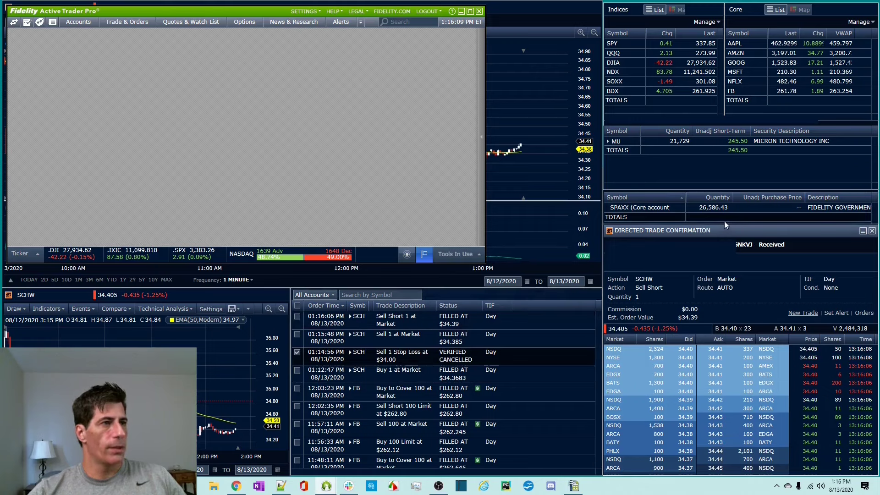
left_click(804, 313)
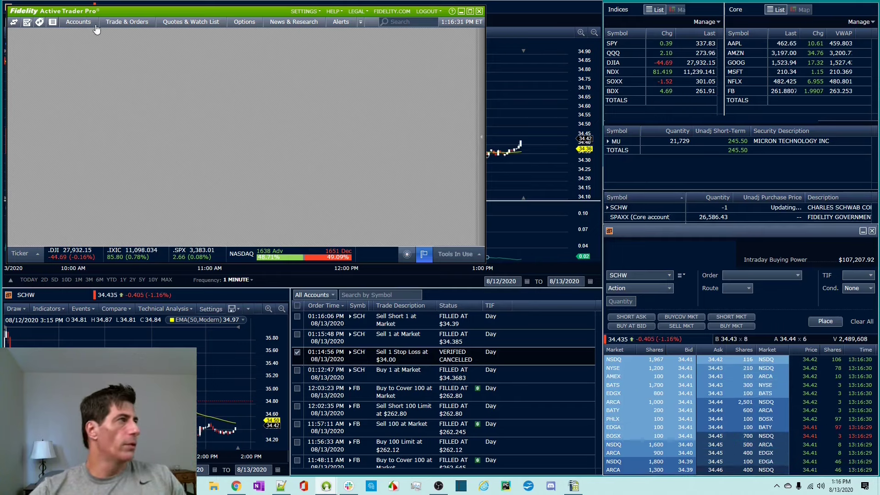
Open a new trade ticket for SCHW with the action Buy to Cover and a quantity of 1
left_click(135, 27)
left_click(125, 34)
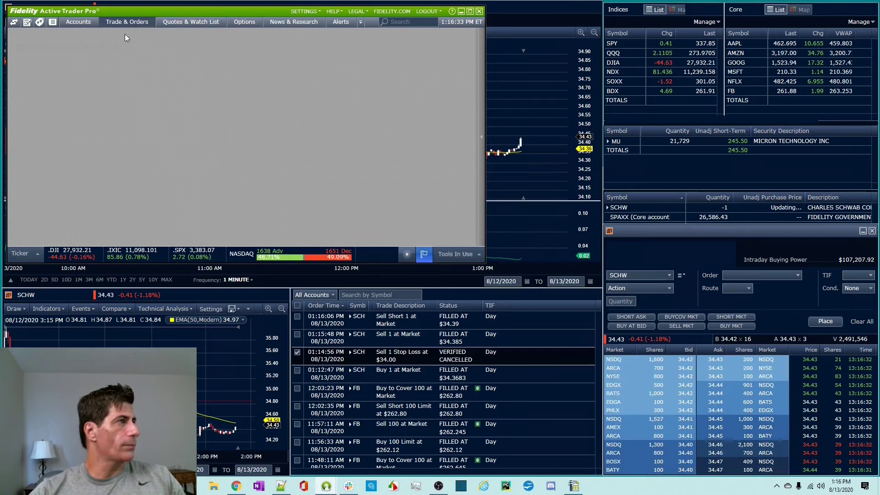
left_click(100, 88)
type("SC")
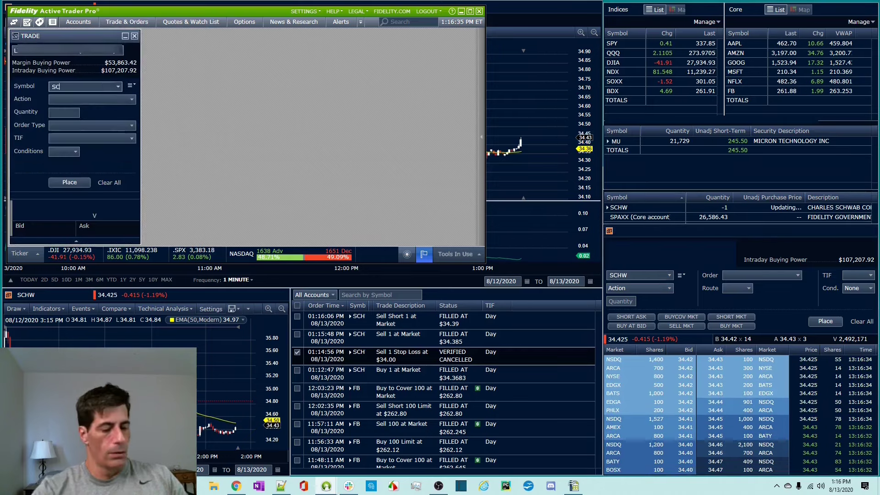
type("HW")
left_click(100, 99)
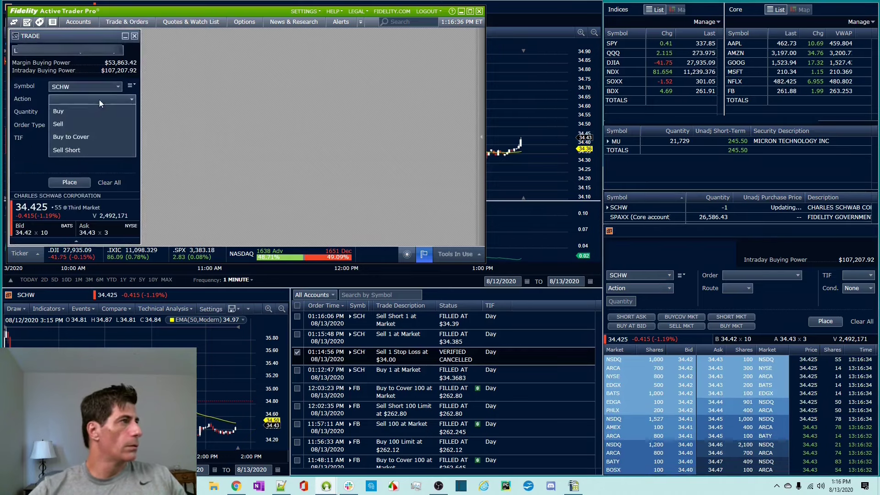
left_click(93, 134)
double_click(64, 112)
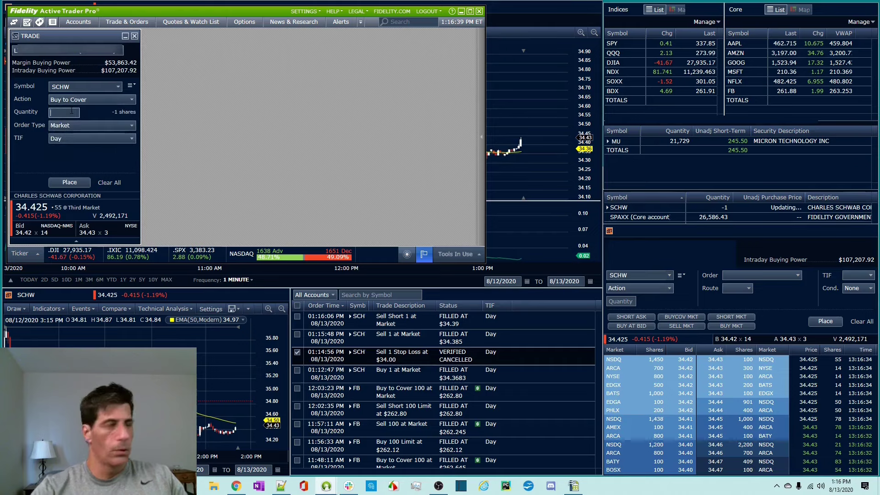
type("1")
Make the SCHW buy-to-cover order a Stop order with a stop price of 36.00, place it, and close the ticket
left_click(91, 125)
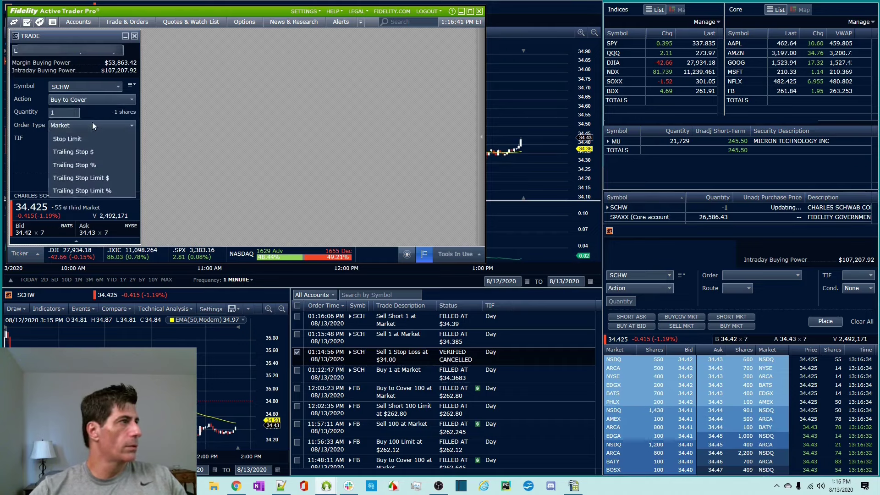
left_click(76, 161)
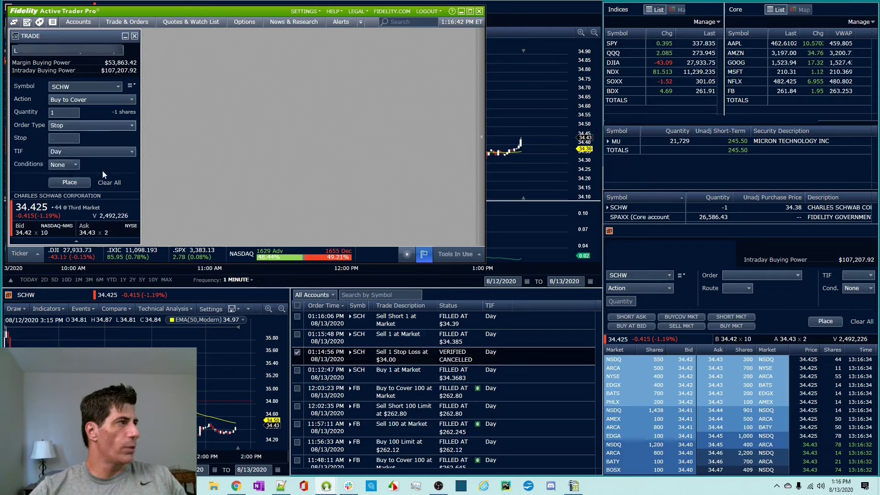
left_click(67, 139)
type("36")
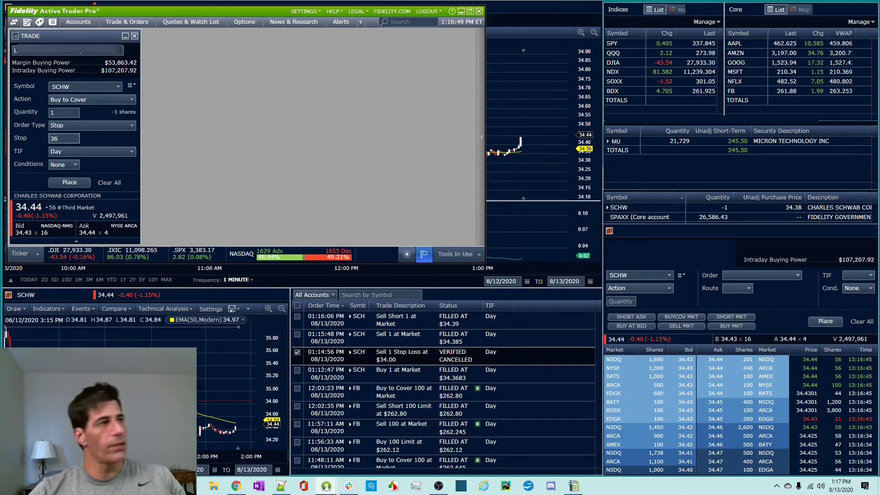
left_click(110, 141)
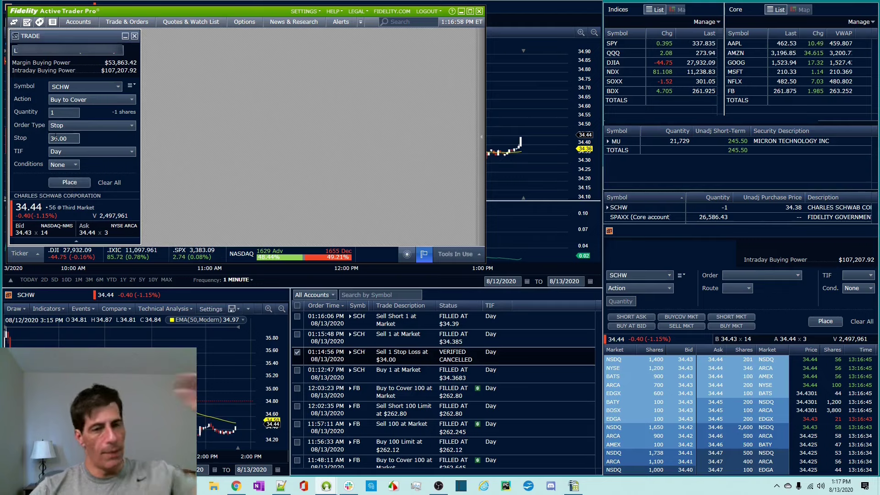
left_click(69, 182)
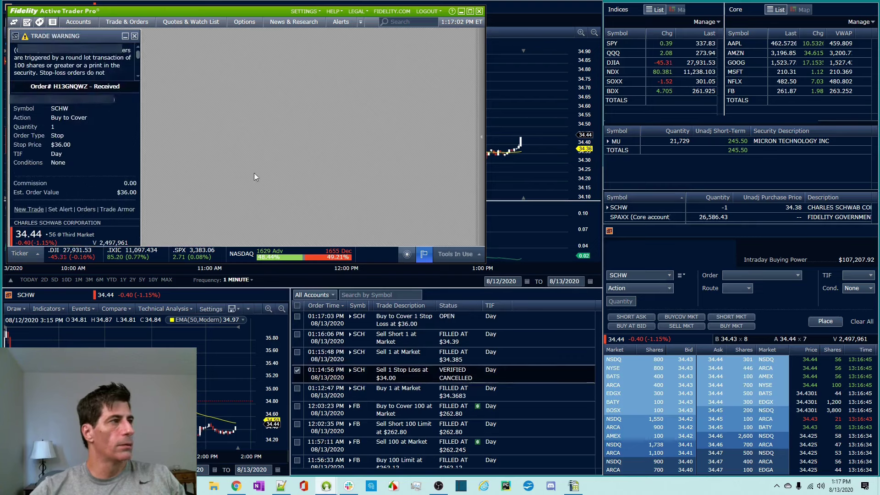
left_click(134, 36)
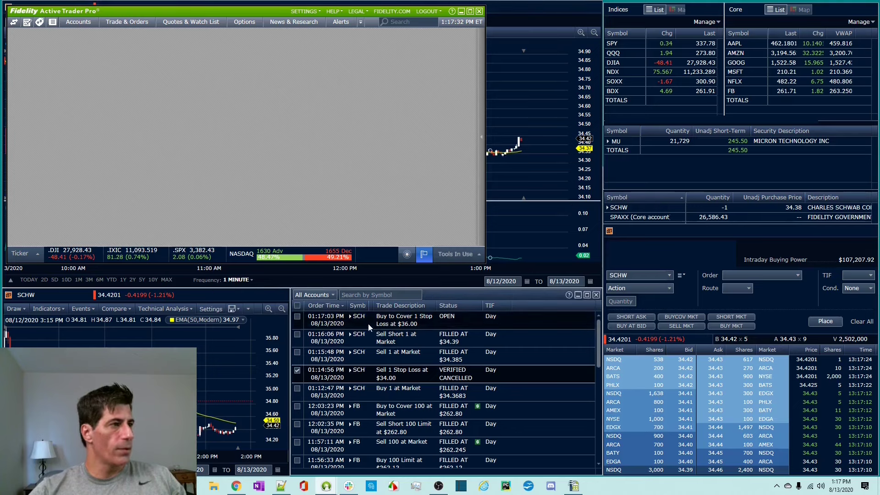
Cancel the open SCHW buy-to-cover stop-loss order and dismiss the cancellation confirmation
right_click(460, 317)
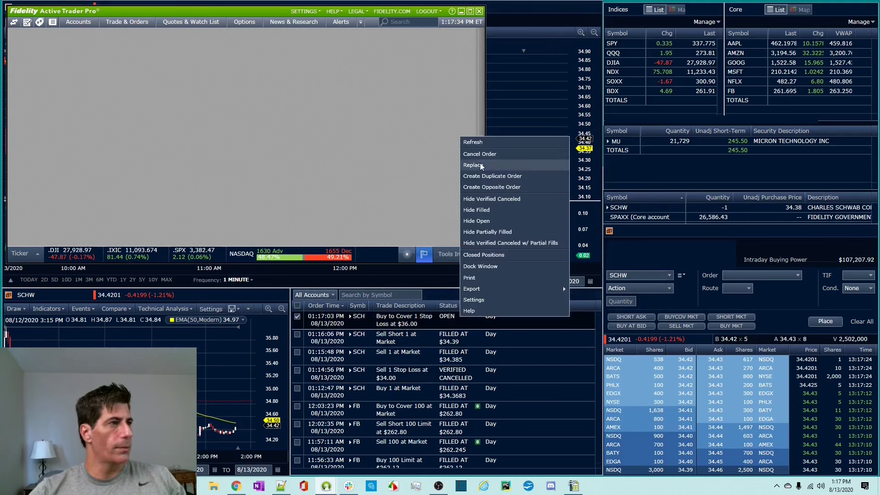
left_click(495, 154)
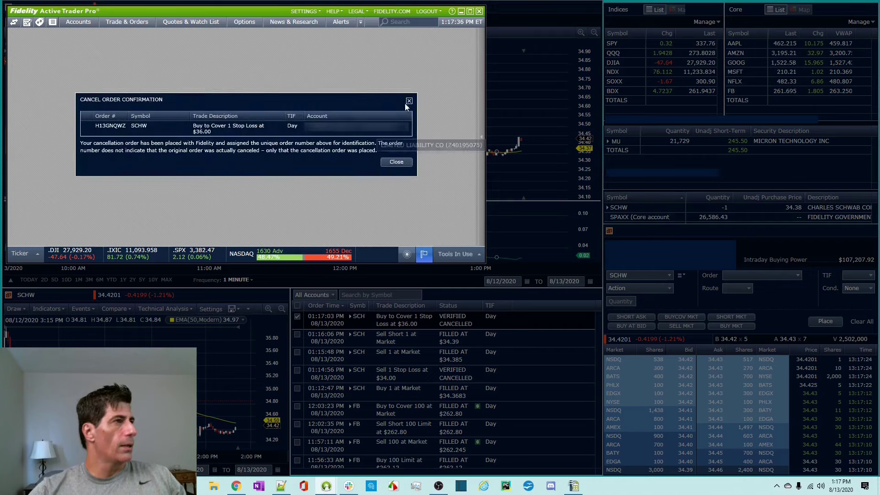
left_click(409, 101)
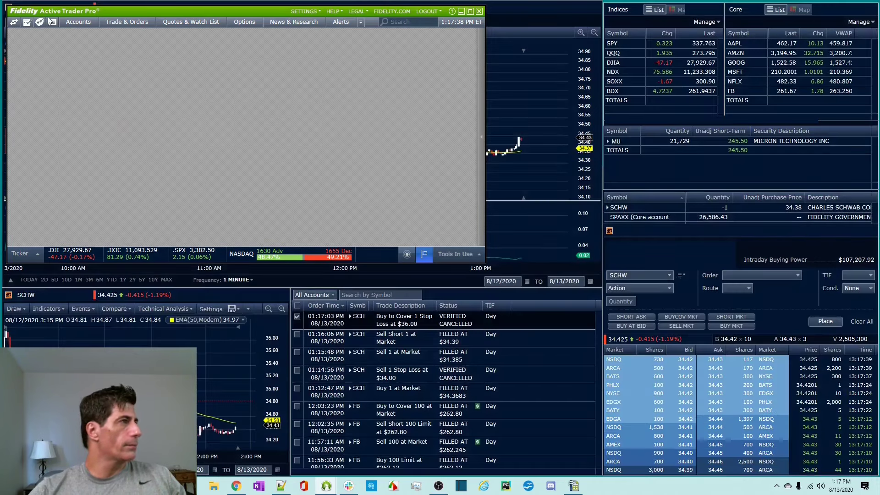
Open another SCHW trade ticket to buy to cover 1 share, using the Stop Limit order type
left_click(121, 25)
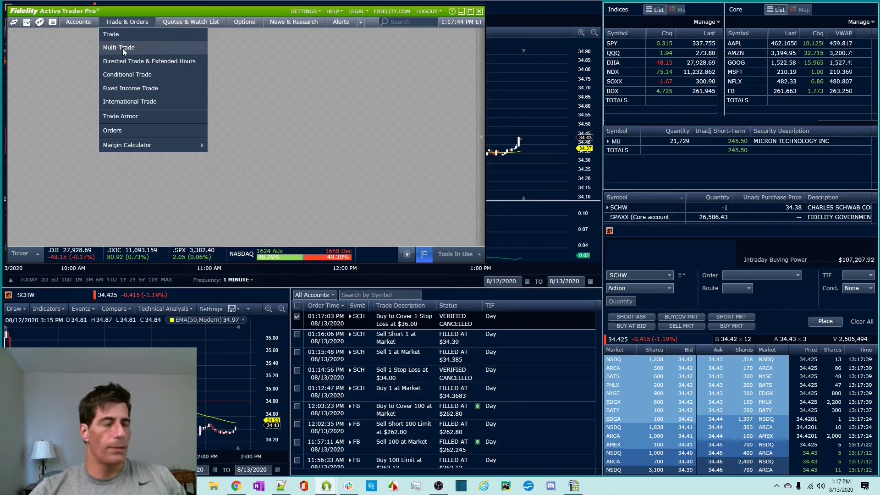
left_click(78, 28)
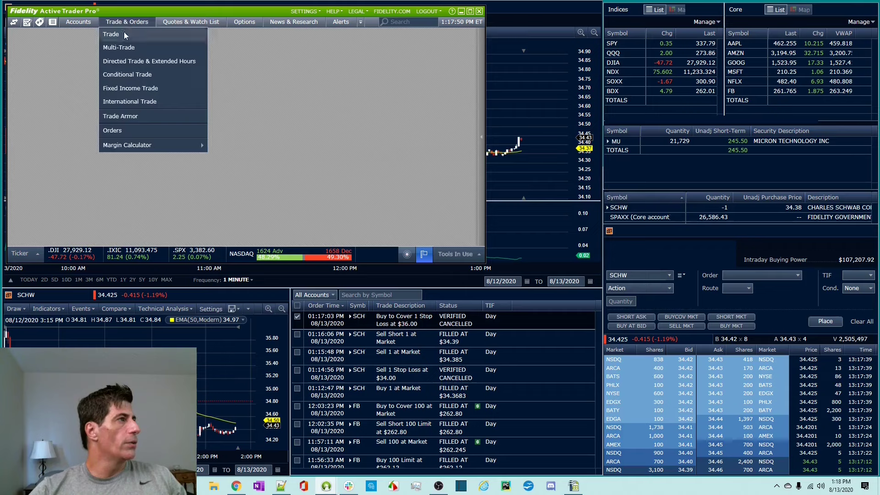
left_click(123, 33)
type("SCHW")
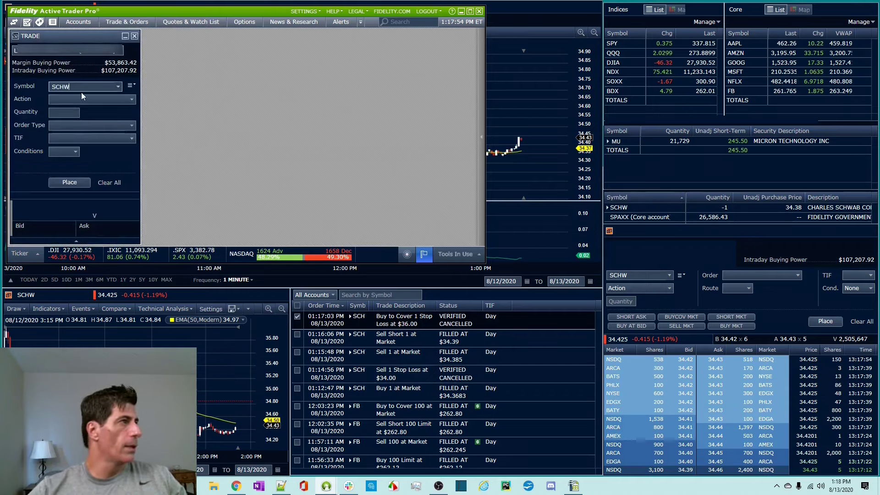
left_click(82, 98)
left_click(76, 136)
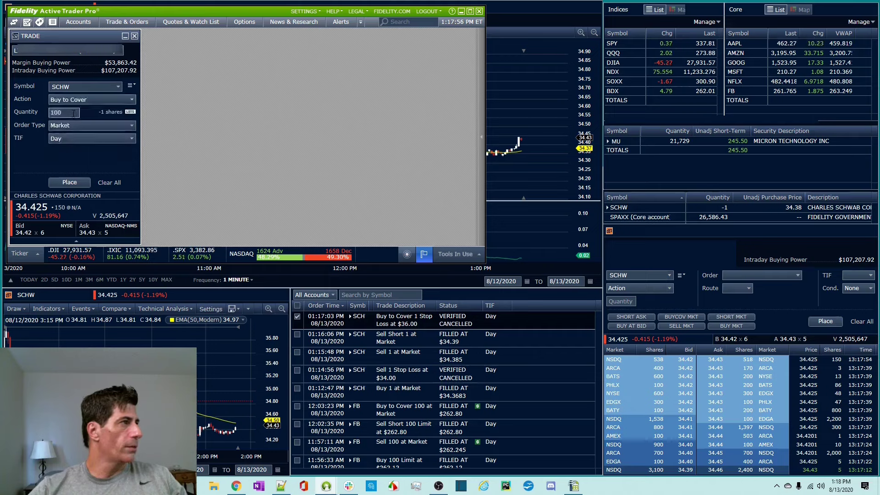
double_click(73, 113)
type("1")
left_click(80, 126)
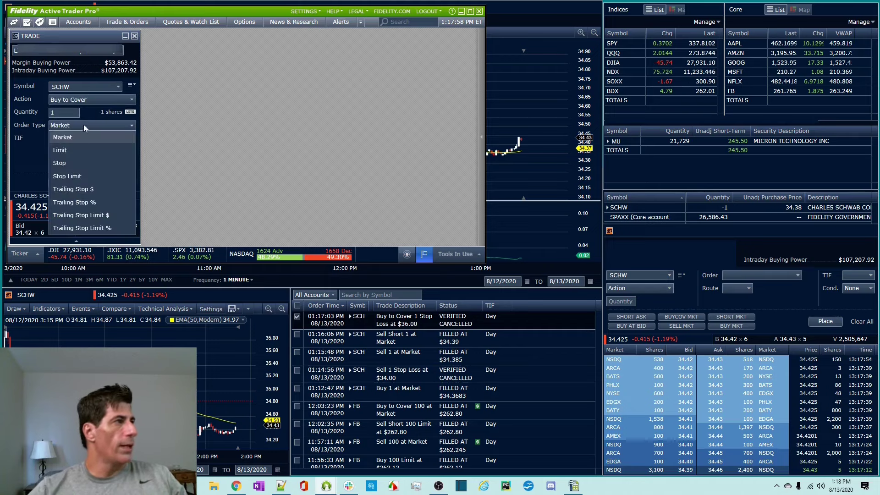
left_click(76, 166)
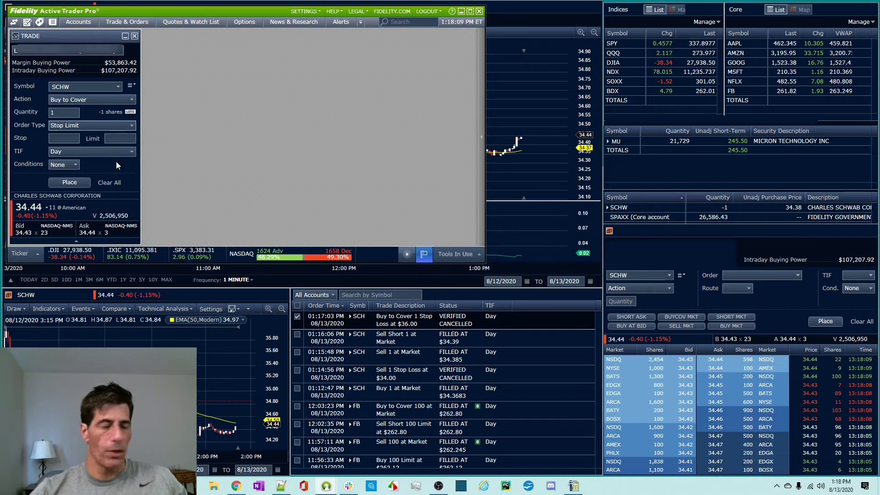
Set the buy-to-cover stop-limit order's stop price to 36.00 and its limit price to 35.50
left_click(59, 138)
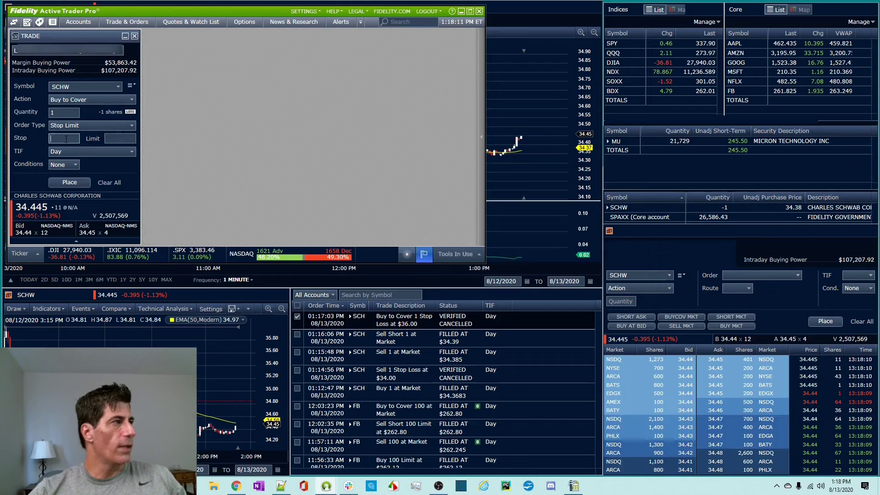
type("36")
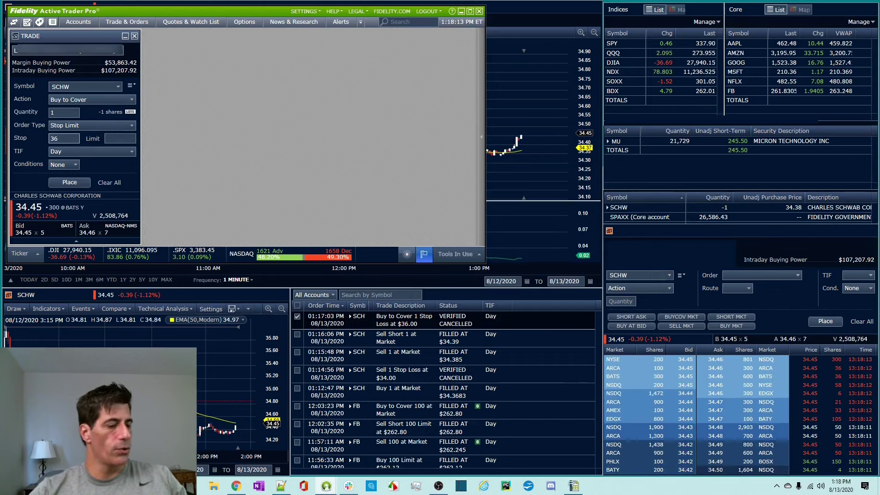
key("Tab")
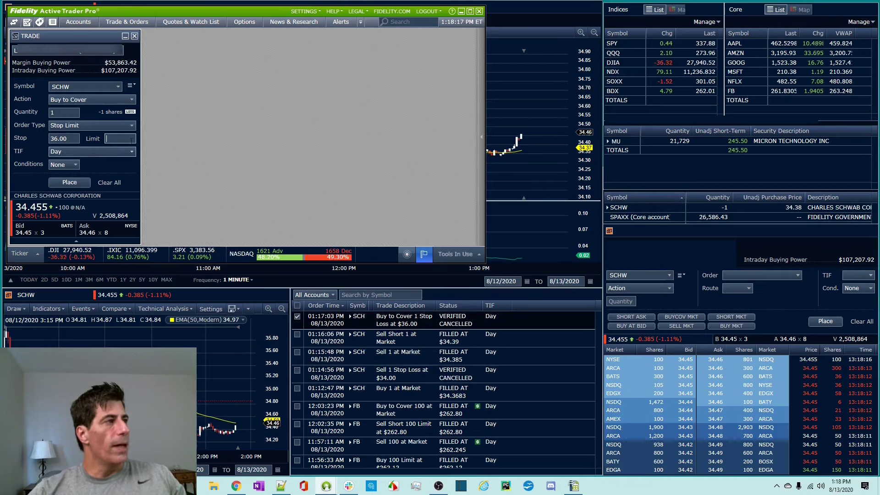
left_click(107, 139)
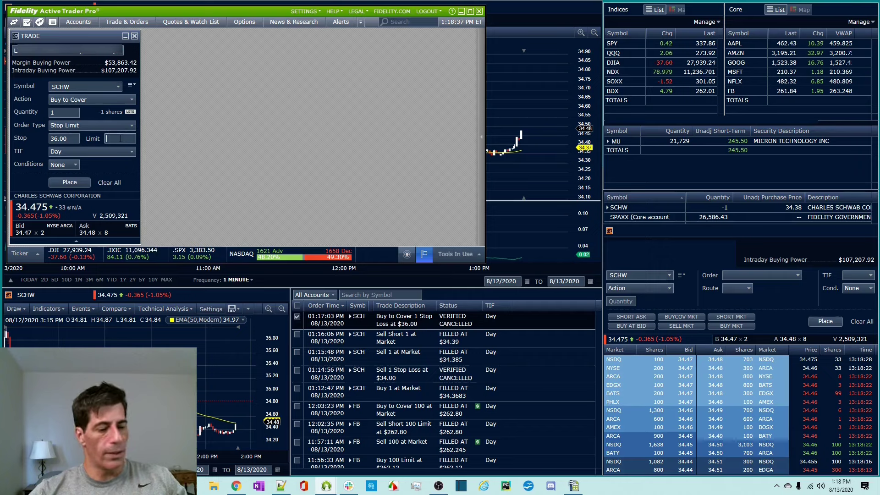
type(".5")
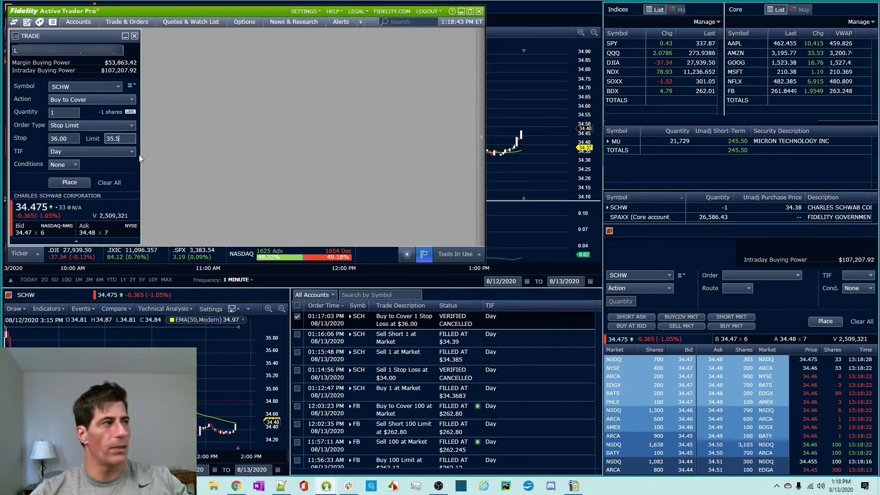
left_click(116, 162)
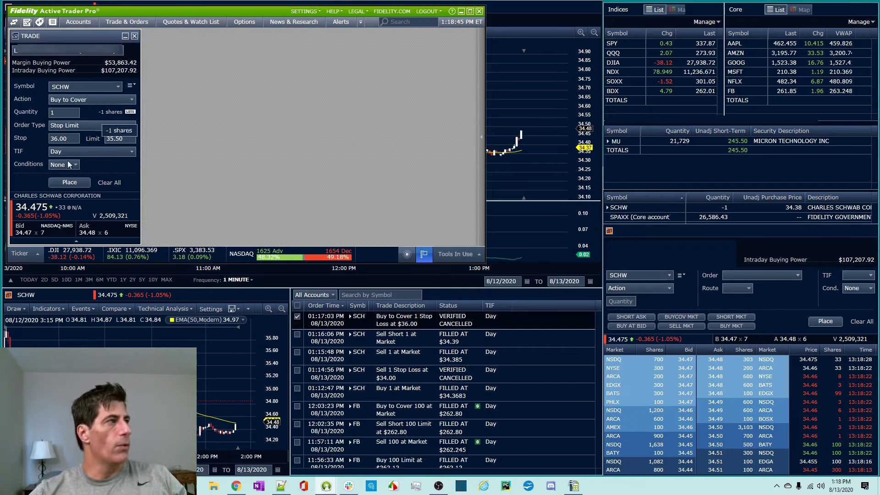
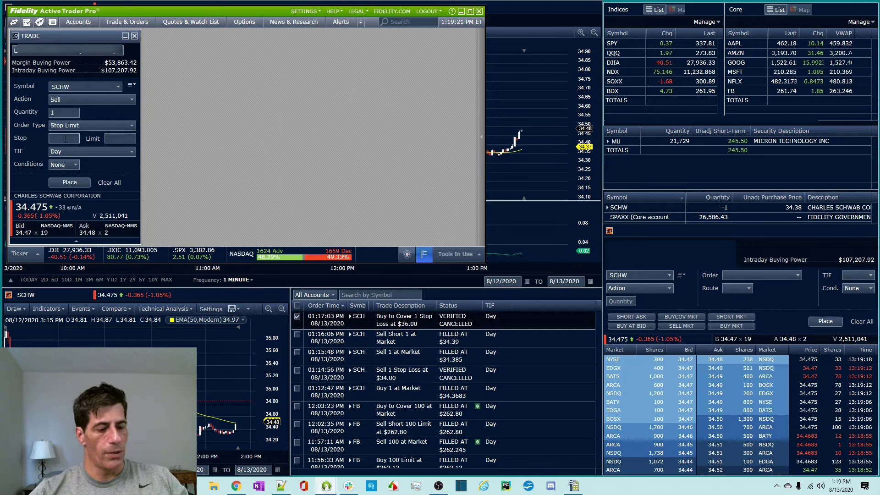
Fill in the SCHW sell stop-limit ticket with stop 33.00 and limit 33, and close it without placing the order
type(".0")
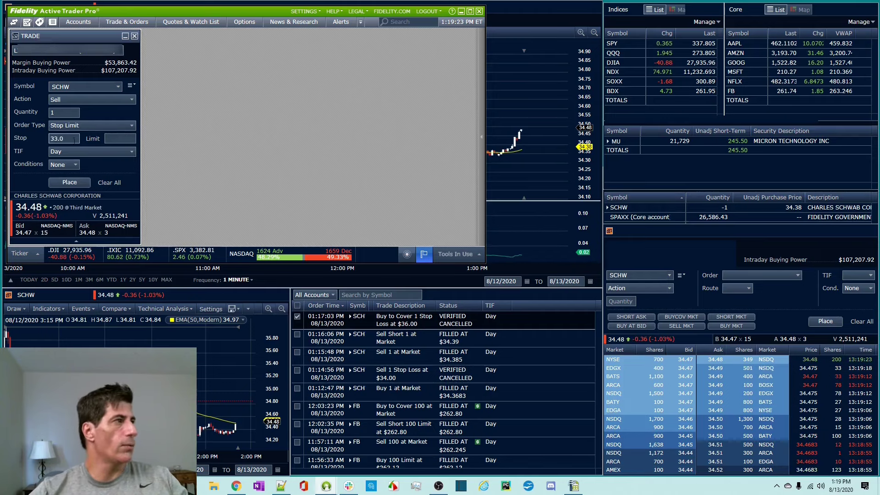
type("0")
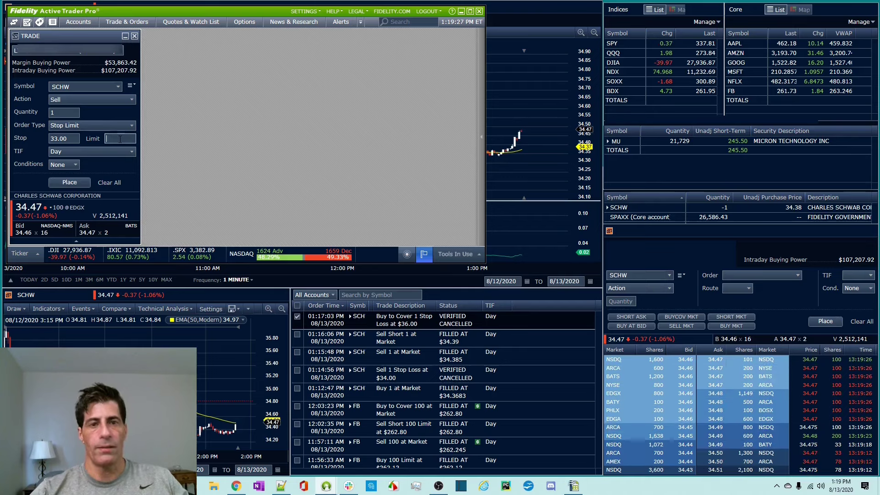
key("Tab")
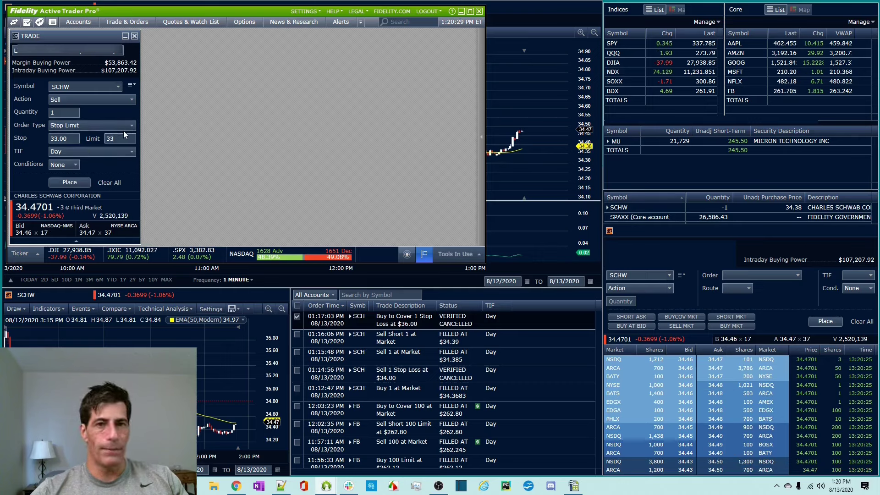
left_click(135, 36)
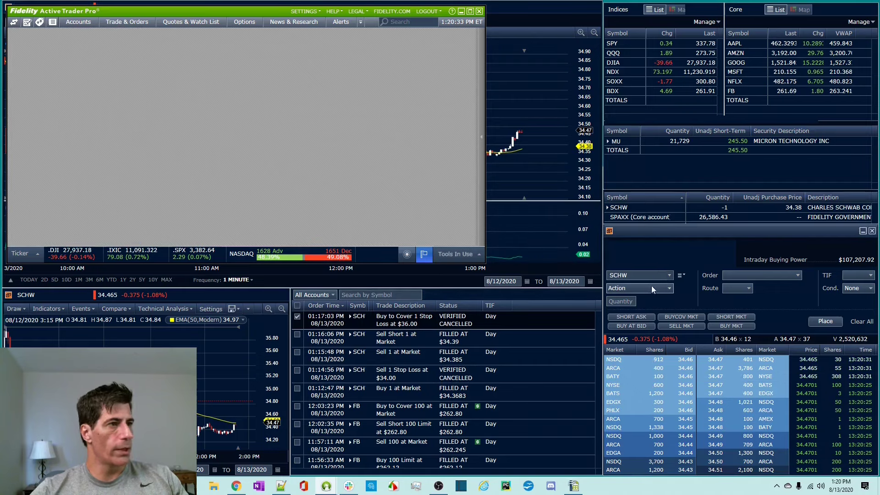
Place a market order to buy to cover 1 share of SCHW, and reset the directed ticket for a new trade
left_click(683, 317)
double_click(627, 300)
type("1")
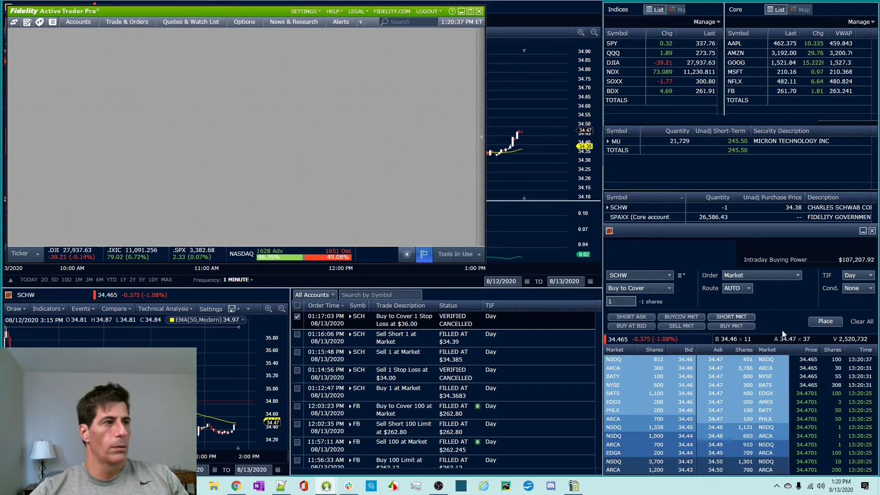
left_click(825, 321)
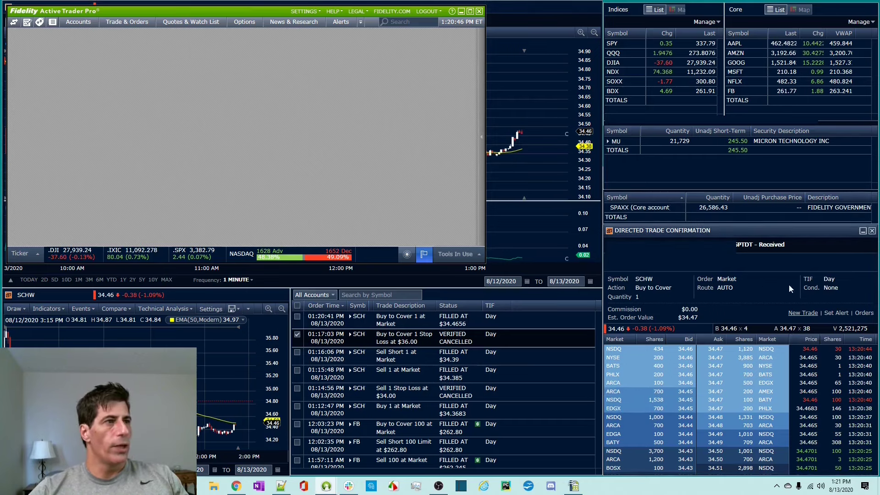
left_click(810, 316)
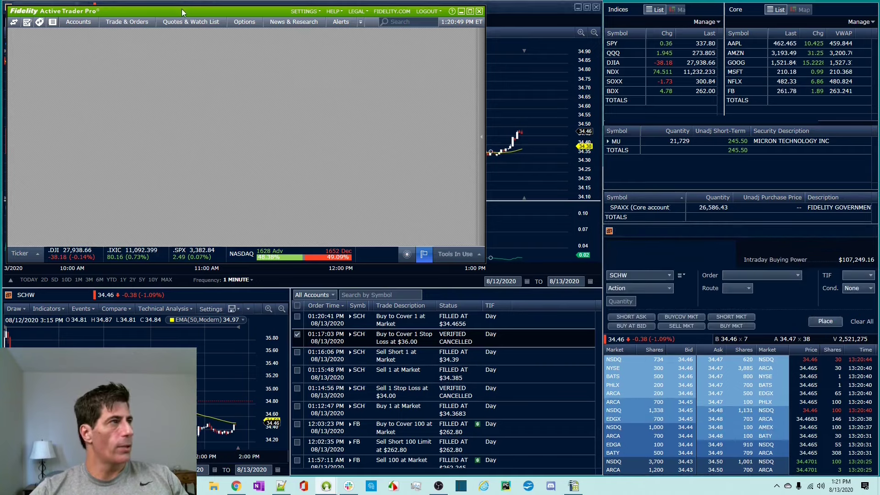
Move the main program window out of the way so the chart and directed trade windows are uncovered
left_click_drag(176, 12, 879, 201)
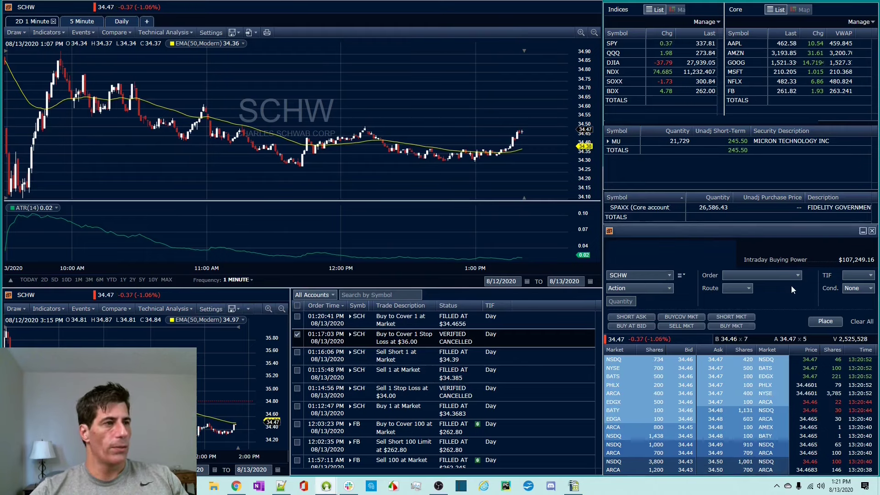
left_click(621, 301)
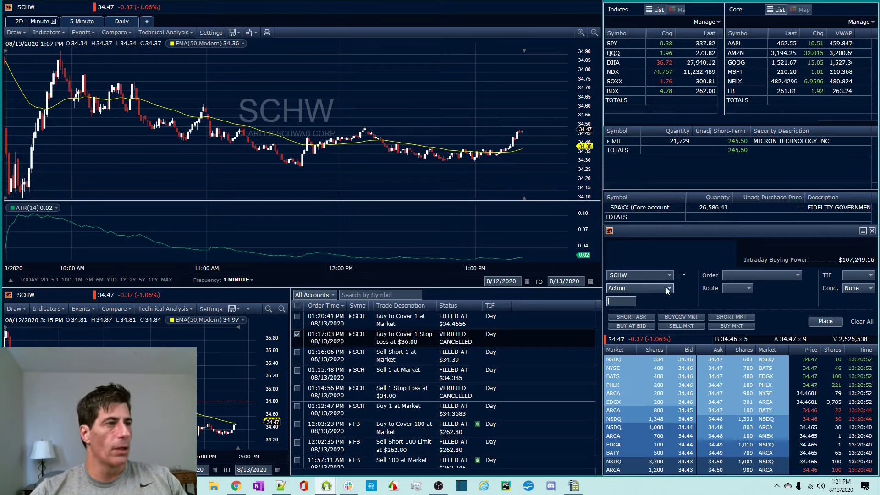
left_click(665, 288)
left_click(655, 312)
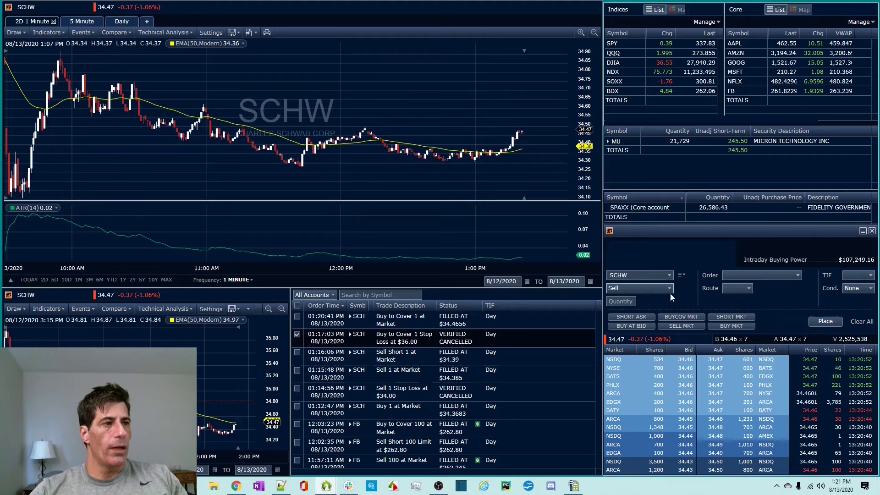
left_click(753, 276)
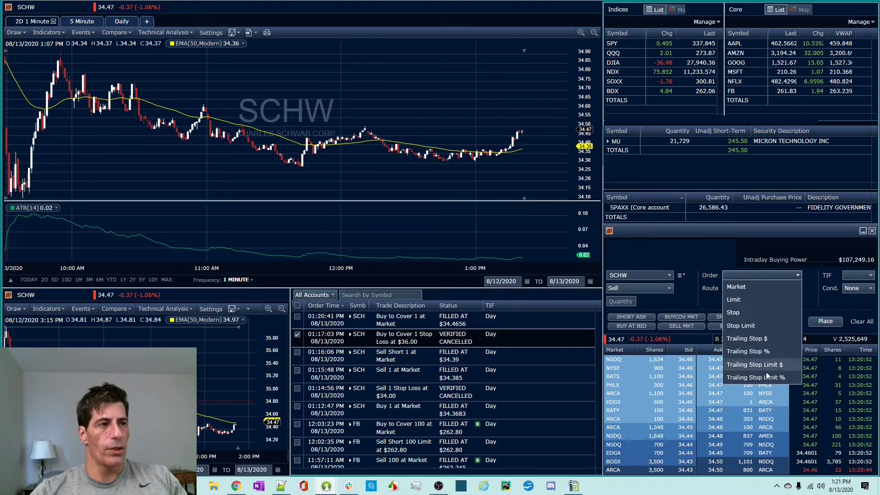
left_click(758, 340)
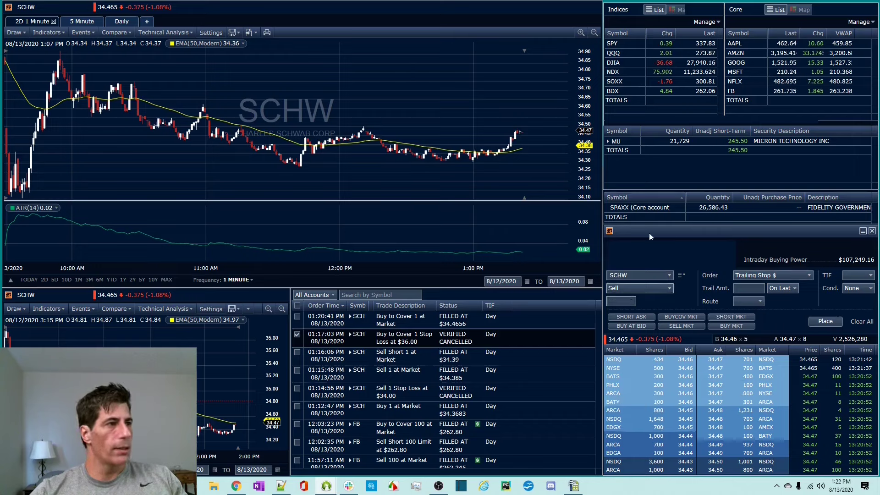
left_click(627, 301)
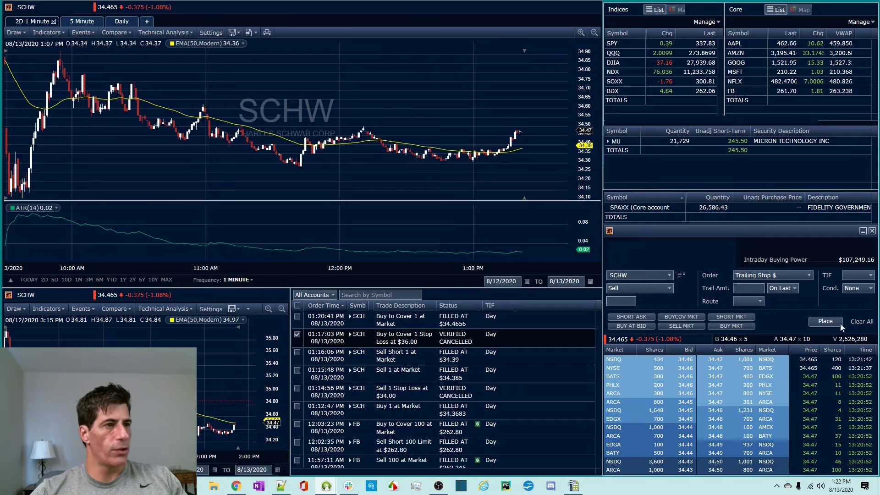
left_click(858, 320)
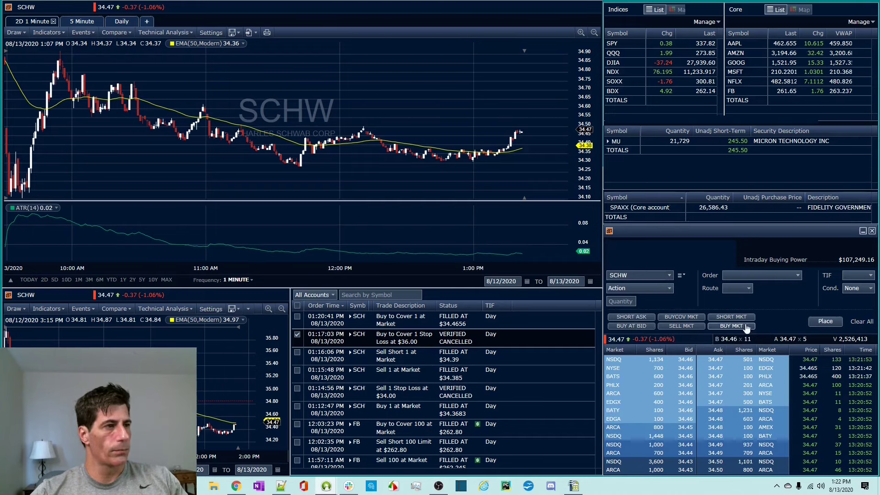
Place a market order to buy 1 share of SCHW, and start a new directed trade
left_click(732, 326)
left_click(625, 301)
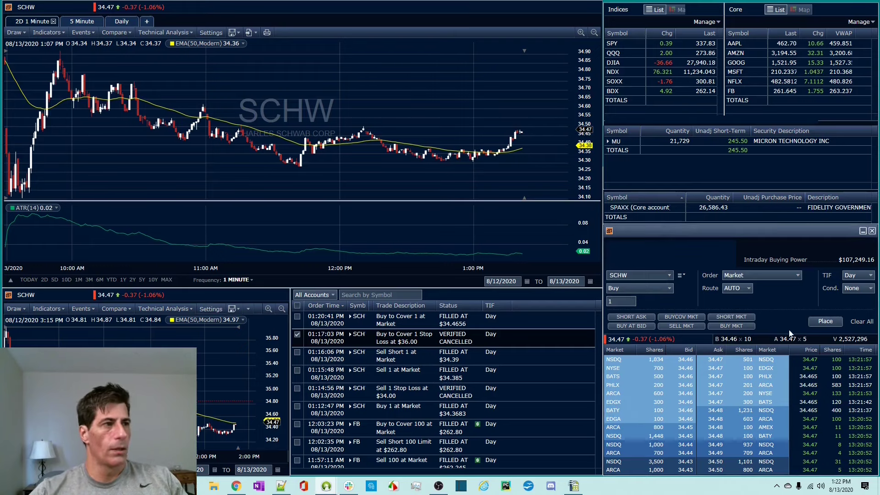
left_click(820, 324)
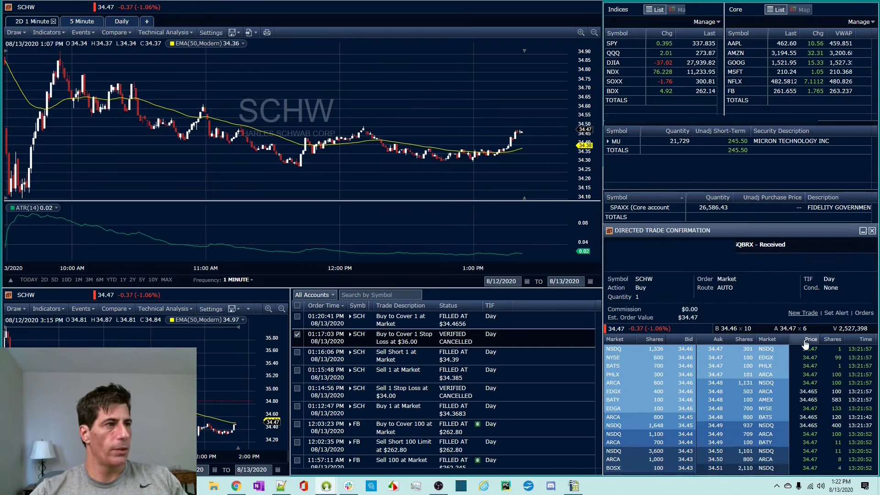
left_click(804, 313)
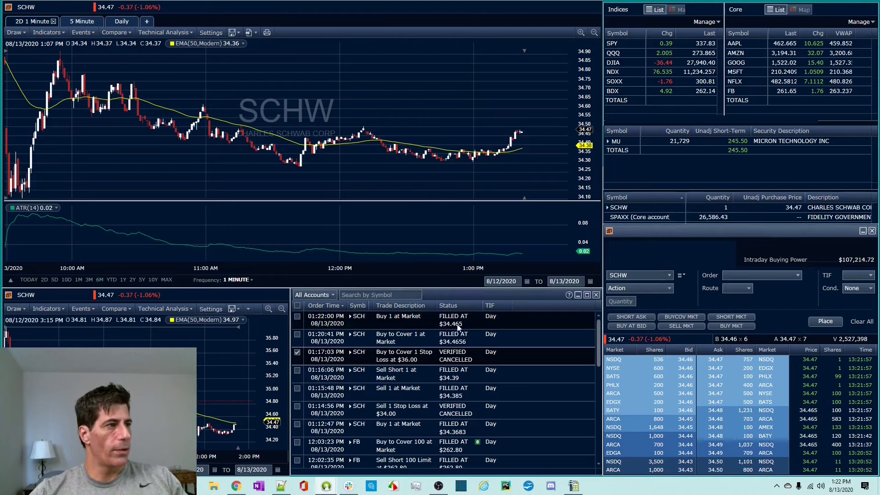
Set up a directed trade to sell 1 share of SCHW, using the Trailing Stop $ order type
left_click(655, 289)
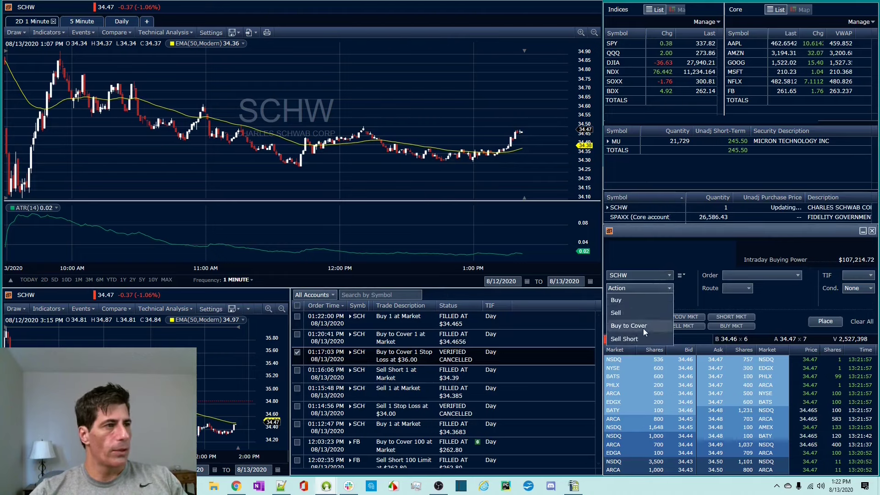
left_click(671, 312)
left_click(777, 275)
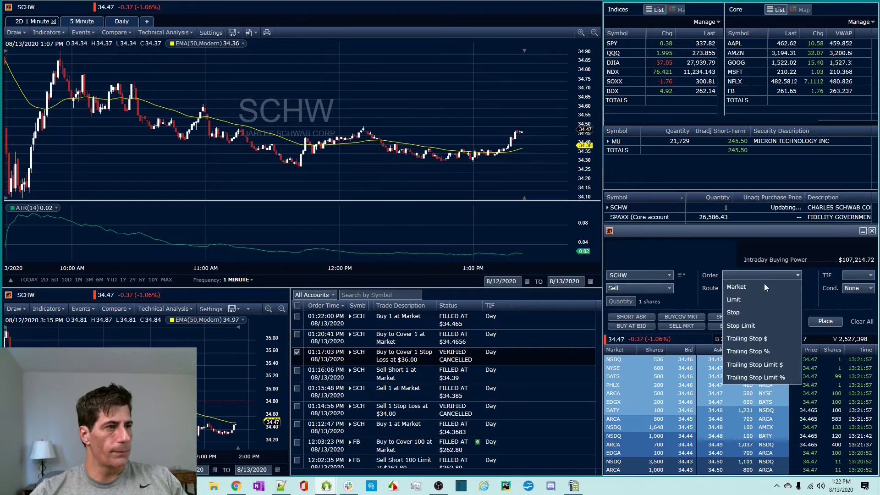
left_click(772, 338)
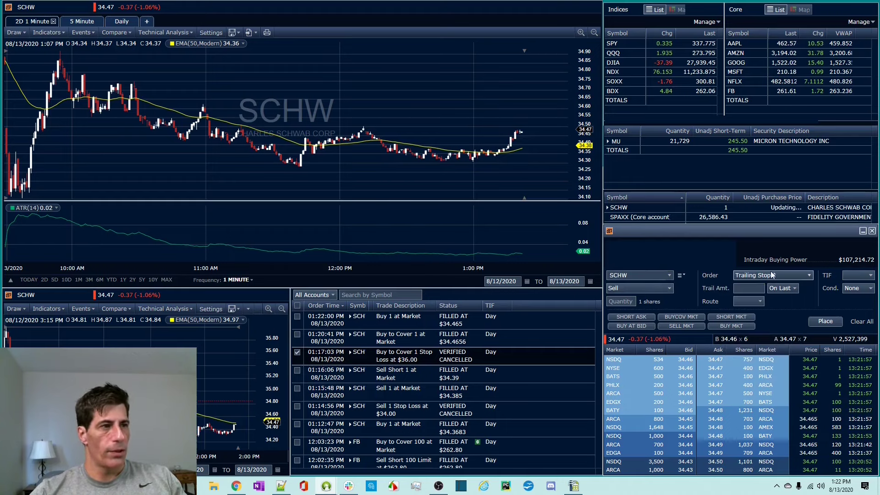
left_click(623, 302)
type("1")
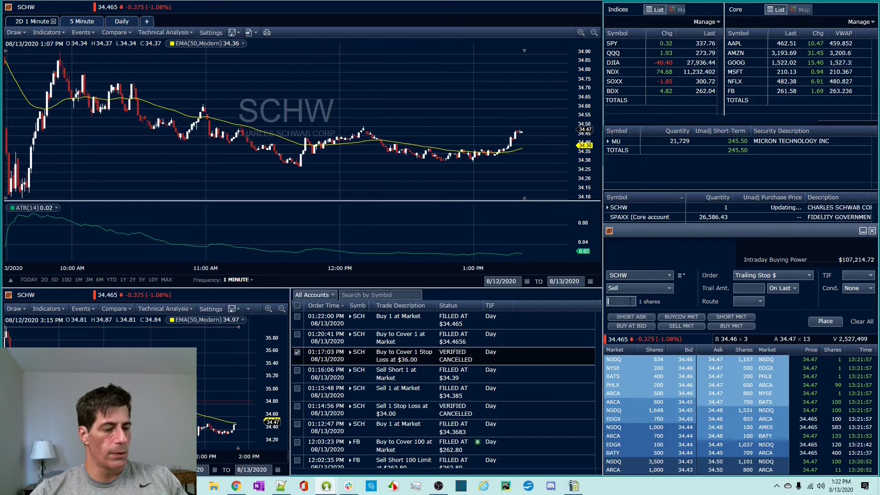
Give the trailing stop a 2.00 trail amount, AUTO route and Day time in force, and place the order, leaving a fresh ticket
left_click(753, 287)
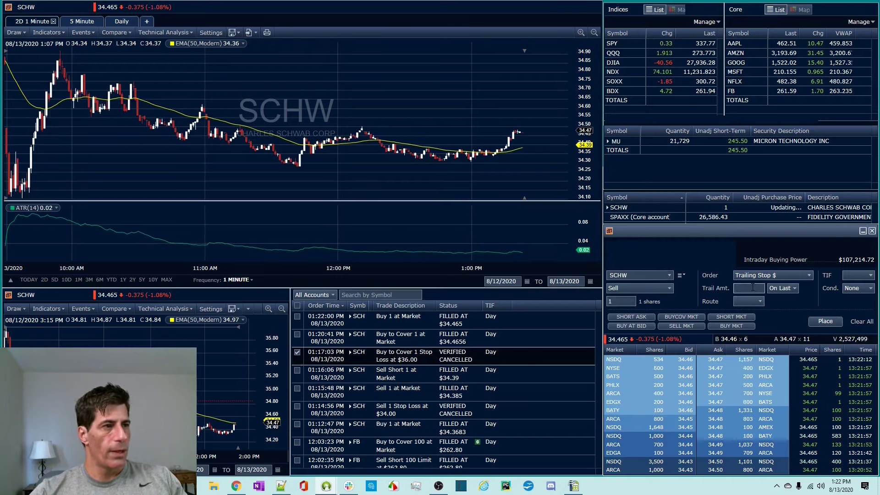
type("2")
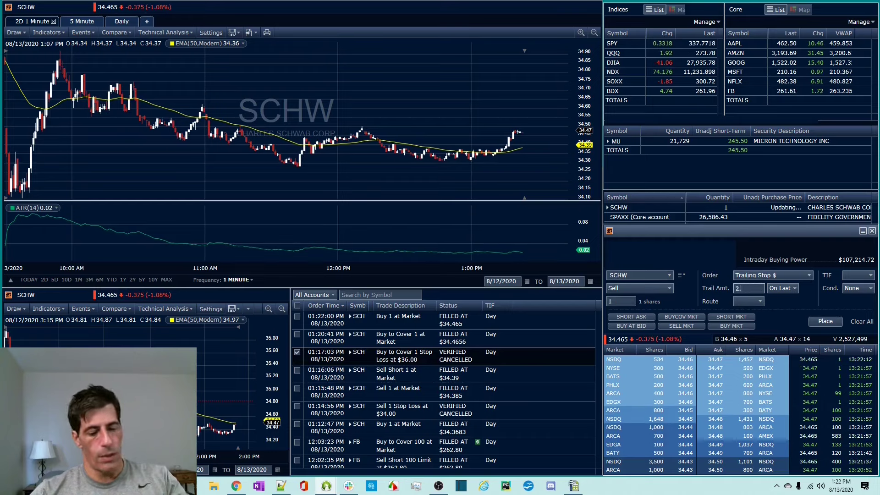
type(".00")
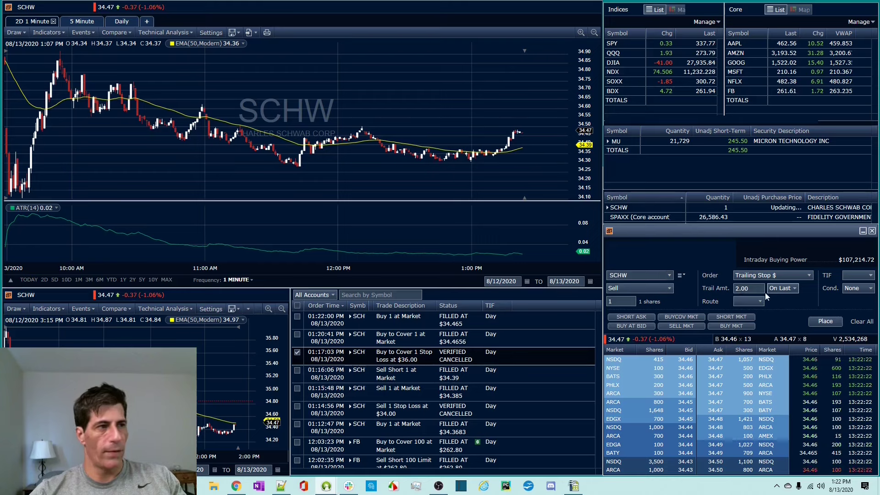
left_click(760, 301)
left_click(748, 310)
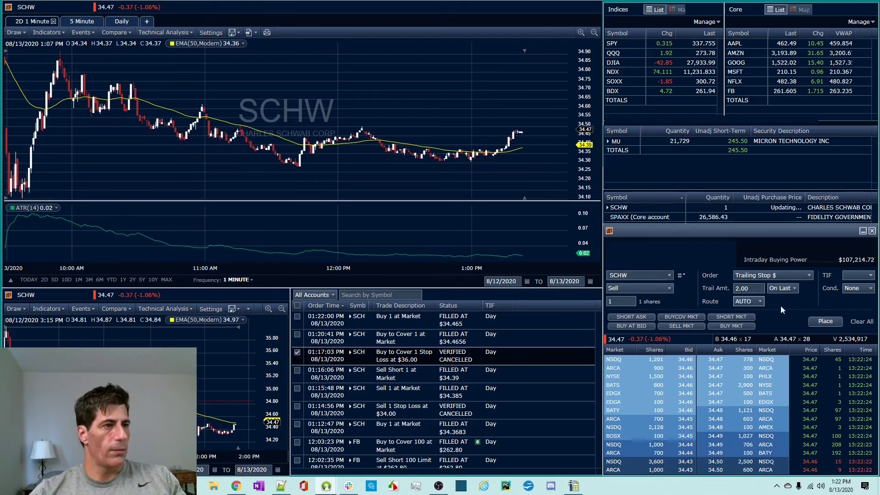
left_click(857, 277)
left_click(841, 290)
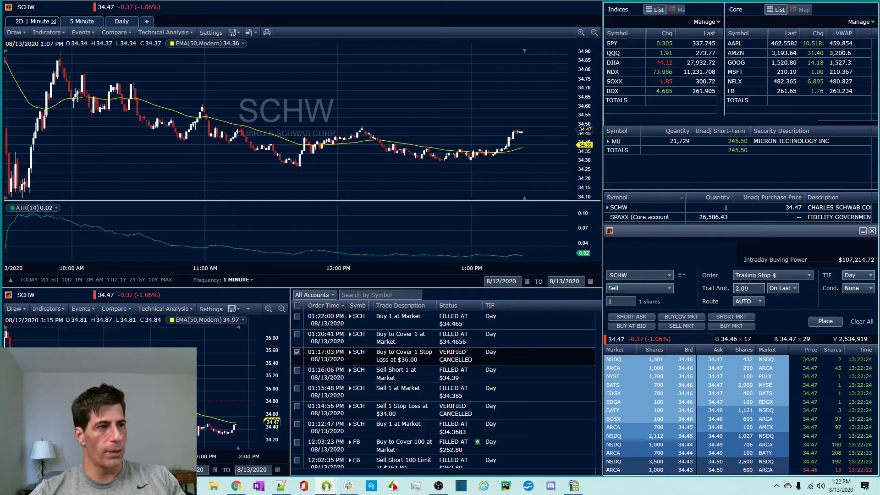
left_click(823, 324)
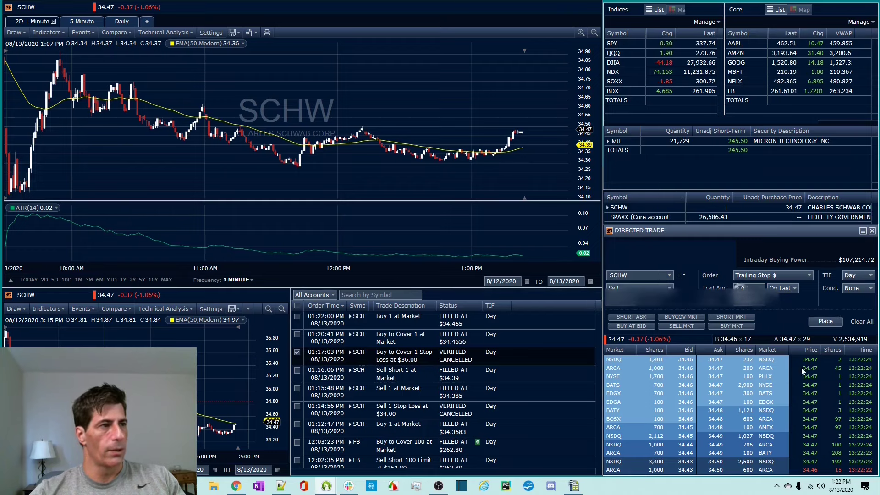
left_click(803, 352)
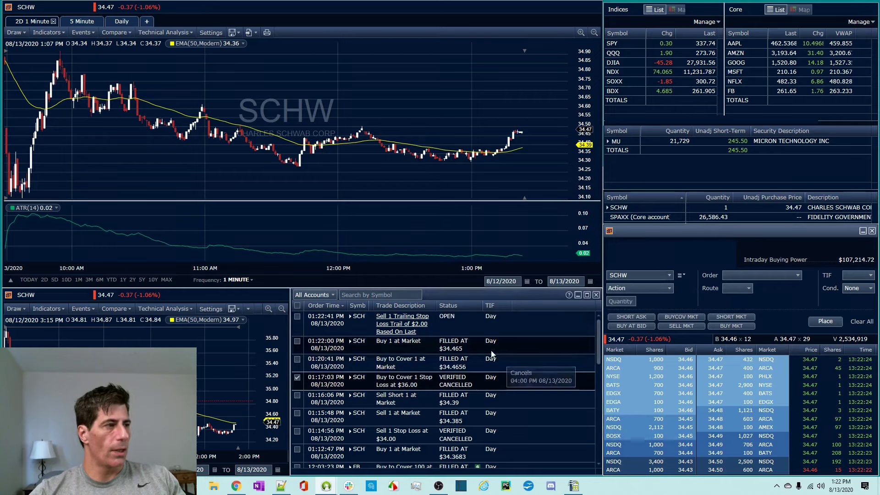
Open the open SCHW trailing stop order for replacement, and change its order type to Trailing Stop %
mouse_move(398, 331)
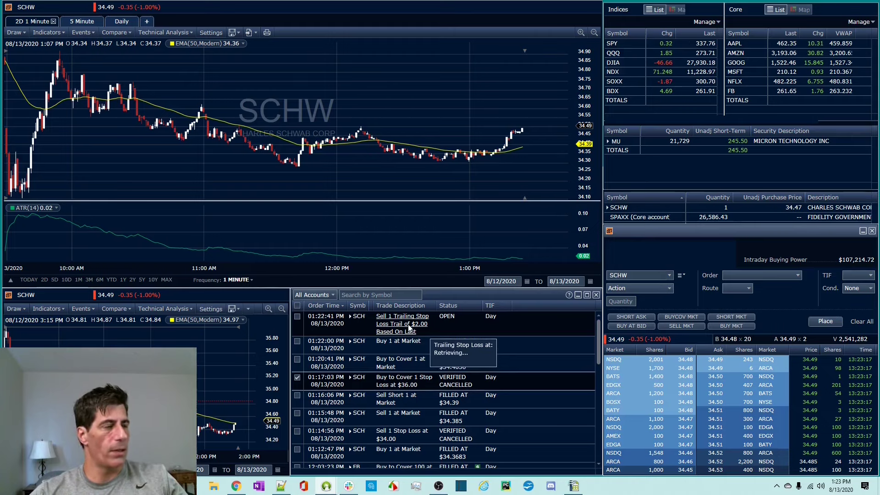
right_click(421, 326)
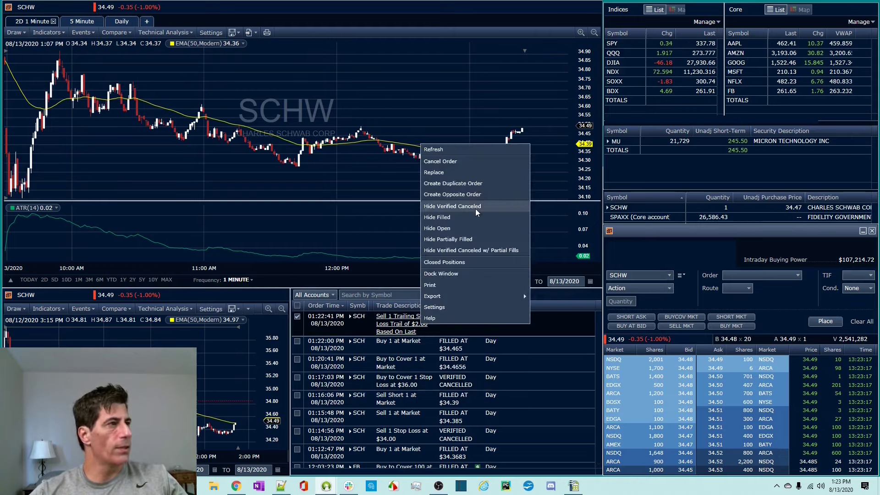
left_click(479, 173)
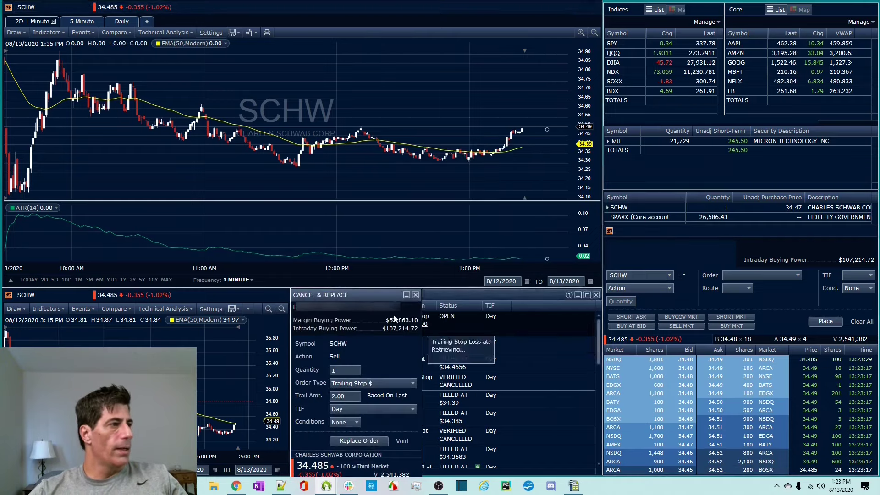
left_click(398, 383)
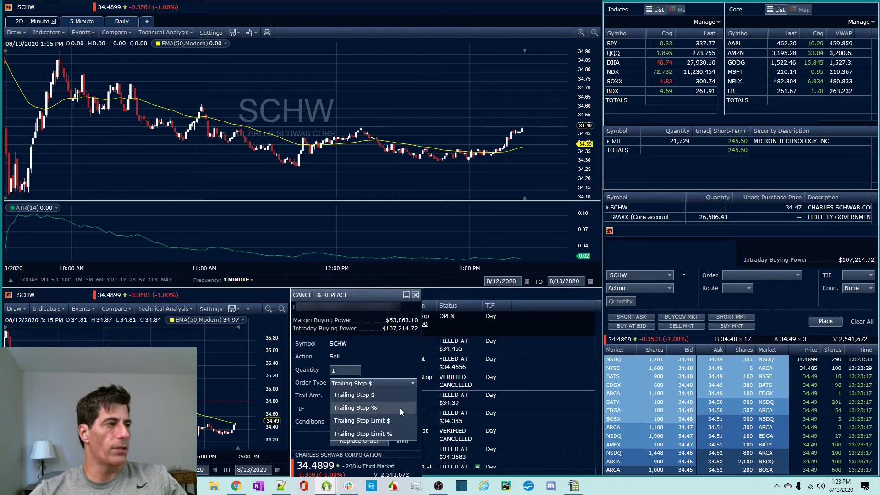
left_click(400, 408)
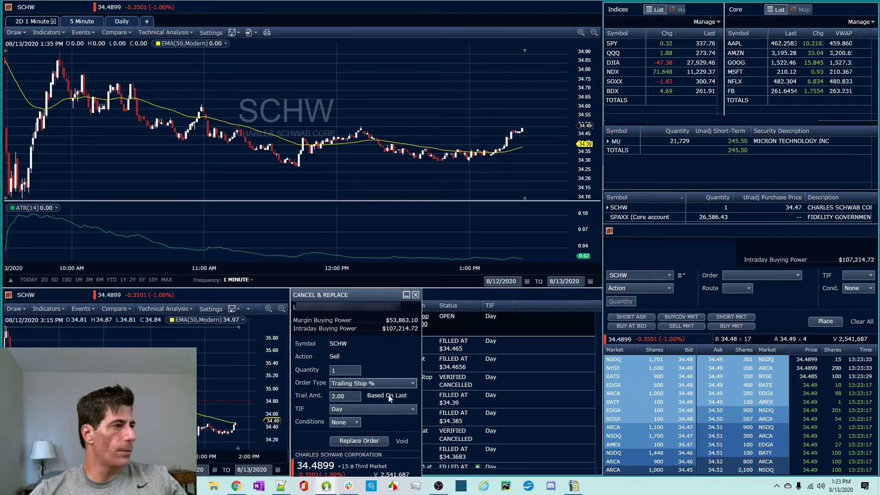
Set the replacement order's trail amount to 10 percent, submit the replacement and close its confirmation
left_click(351, 399)
type("2")
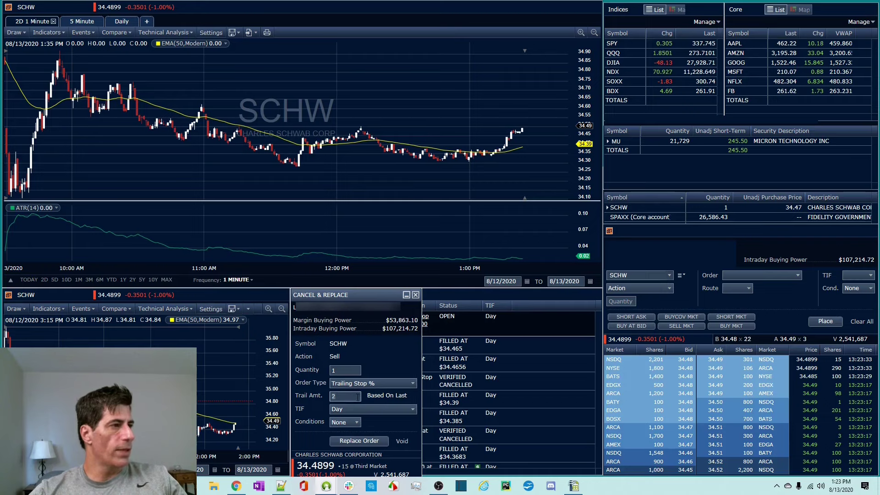
key("BackSpace")
type("10")
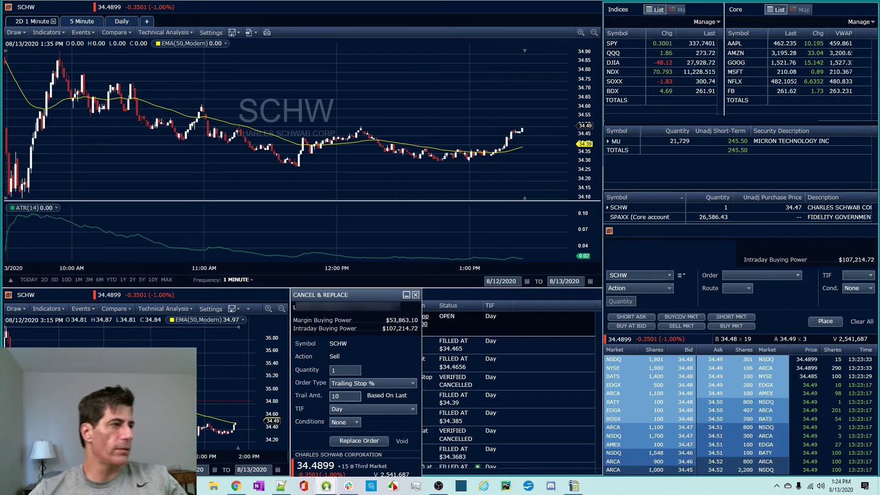
left_click(386, 348)
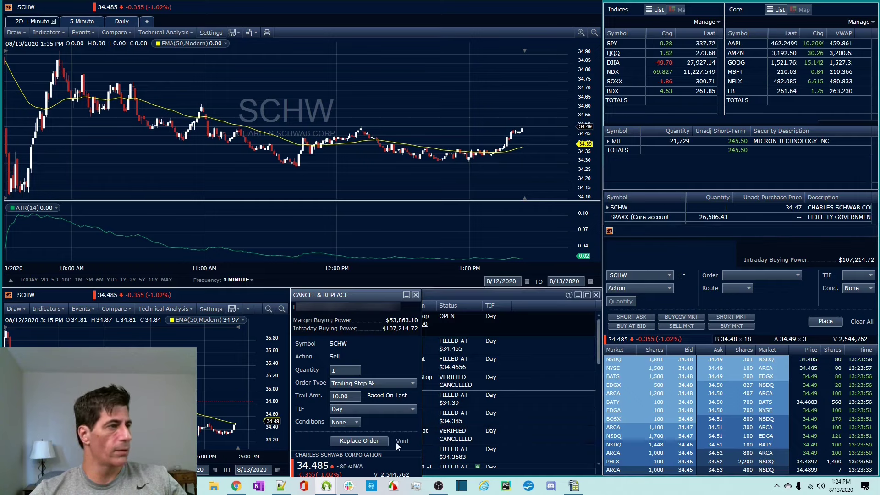
left_click(359, 441)
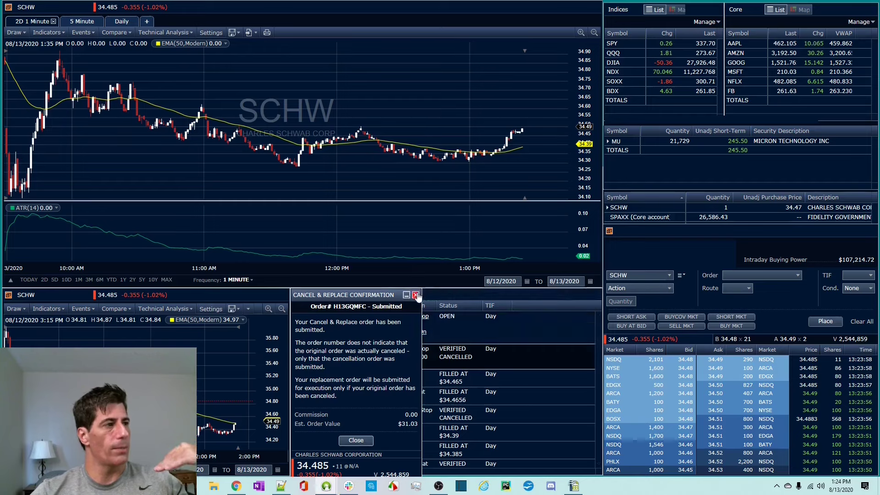
left_click(357, 440)
mouse_move(395, 326)
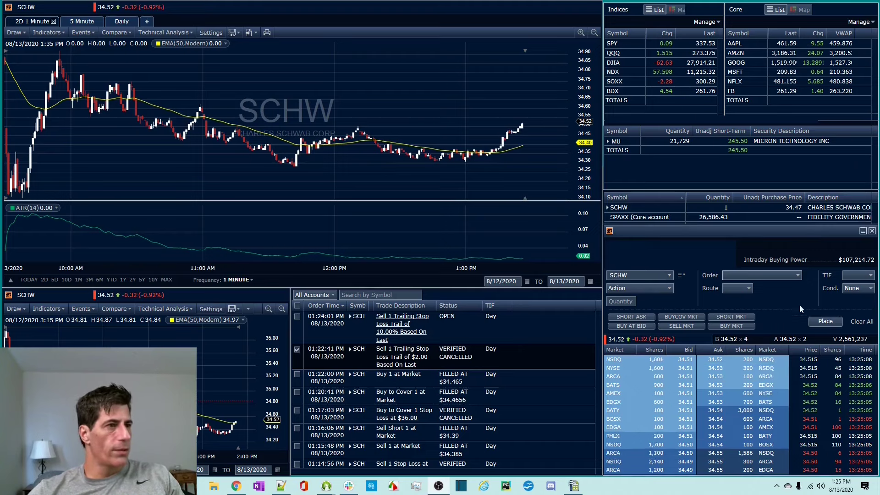
Fill in a market order to sell 1 share of SCHW in the directed ticket and submit it
left_click(683, 326)
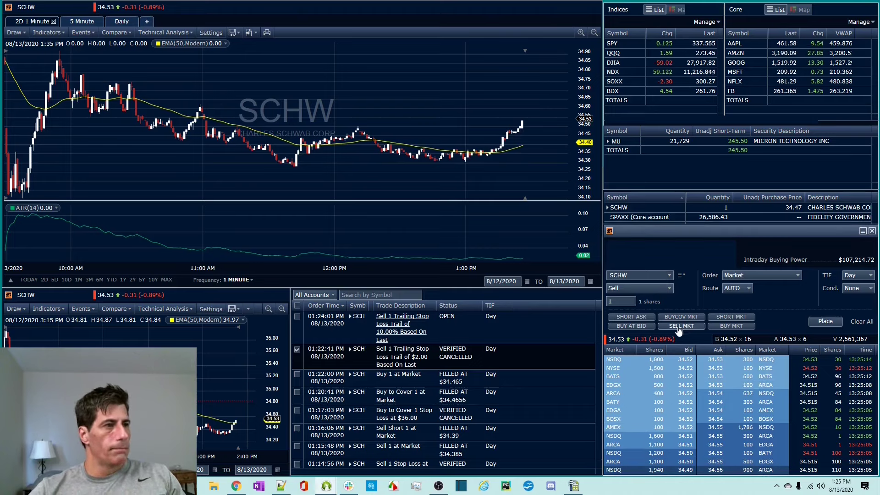
type("00")
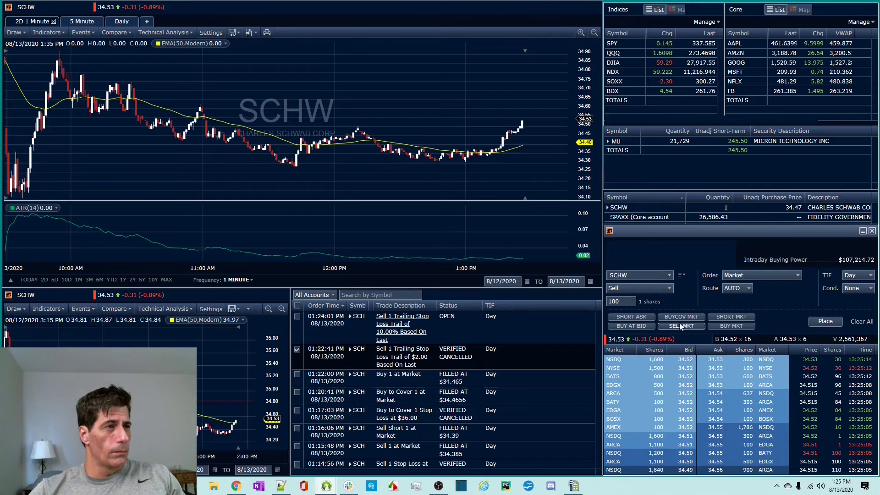
double_click(617, 301)
key("BackSpace")
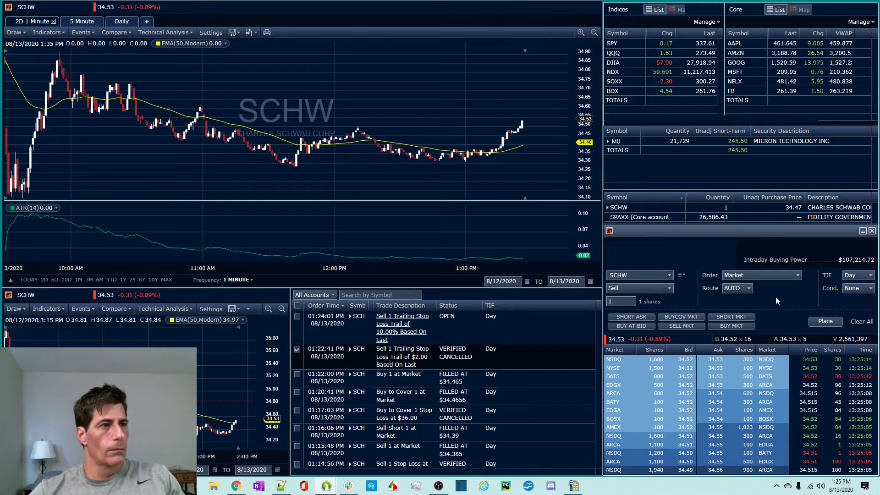
type("1")
left_click(817, 321)
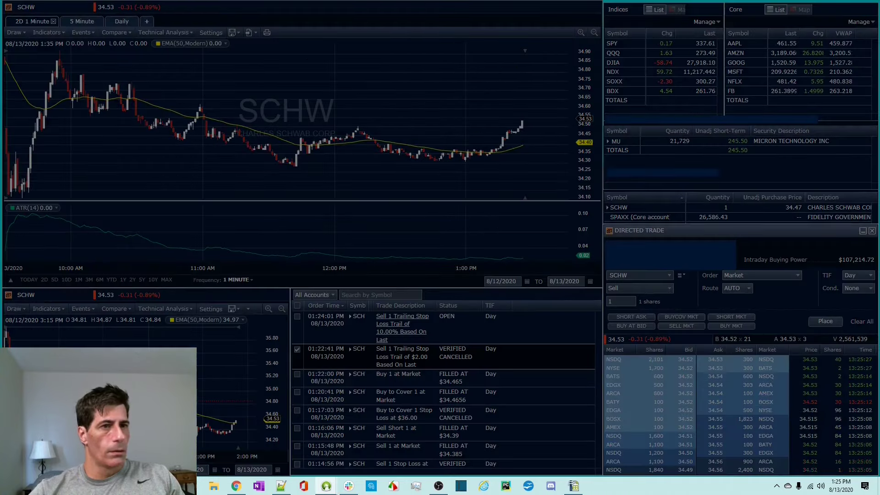
Cancel the open SCHW 10.00% trailing stop order and place the prepared market order to sell 1 share
key("Return")
right_click(462, 320)
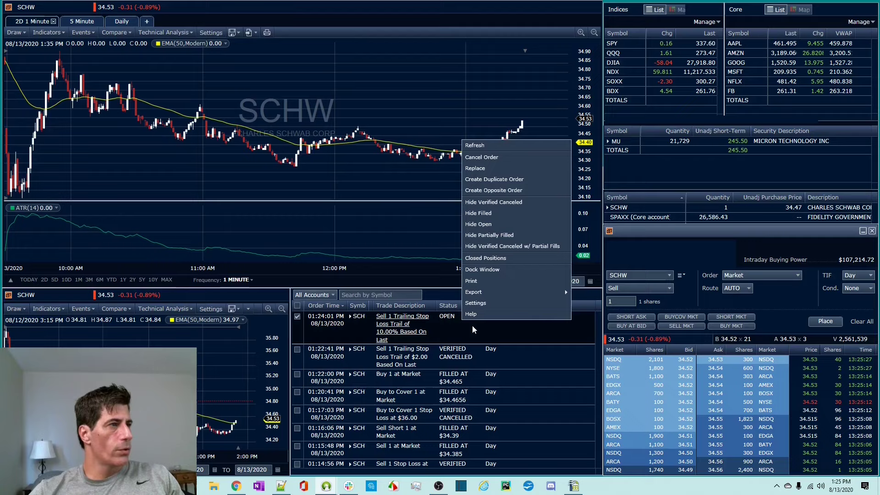
left_click(486, 160)
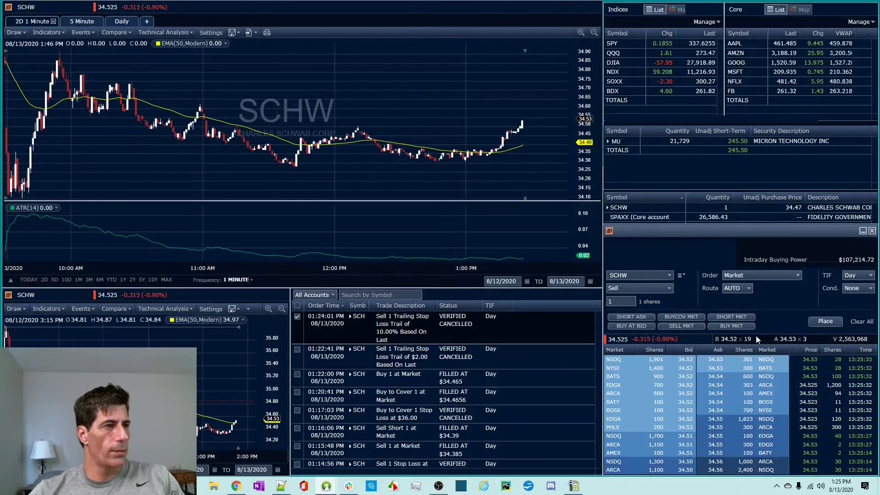
left_click(826, 323)
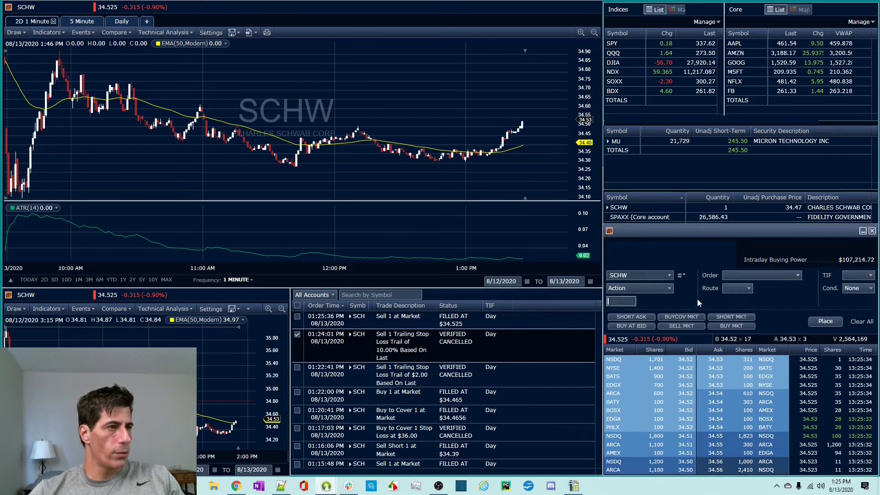
left_click(758, 274)
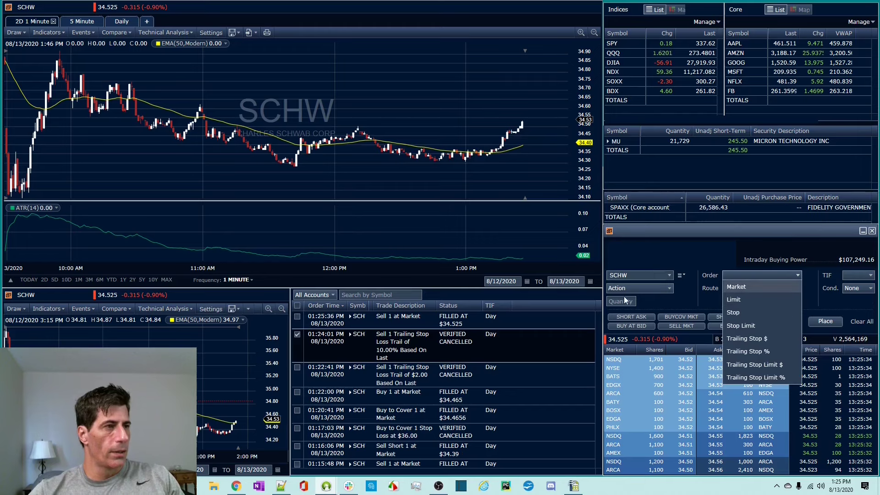
left_click(655, 285)
left_click(654, 288)
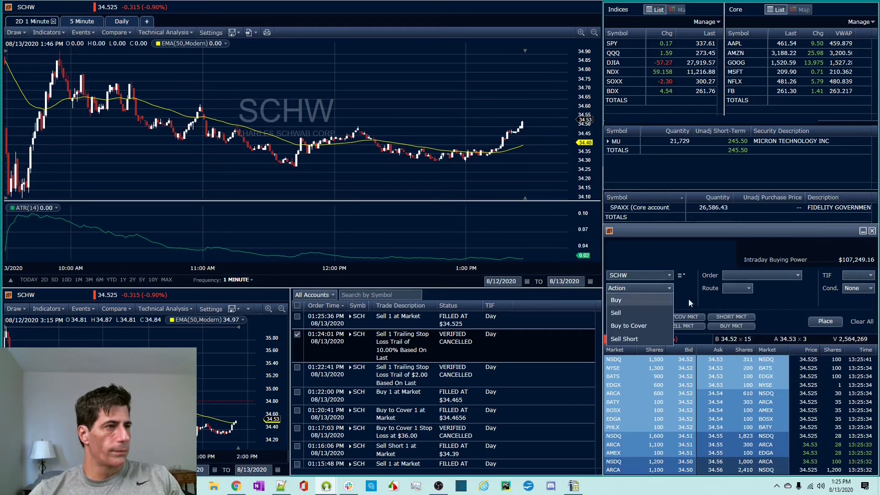
left_click(788, 302)
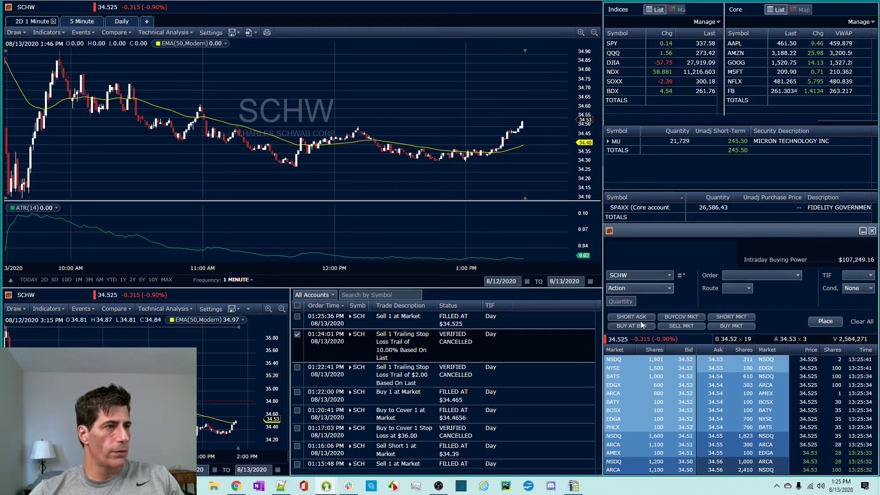
Place a market order to sell short 1 share of SCHW and start a new trade ticket
left_click(731, 316)
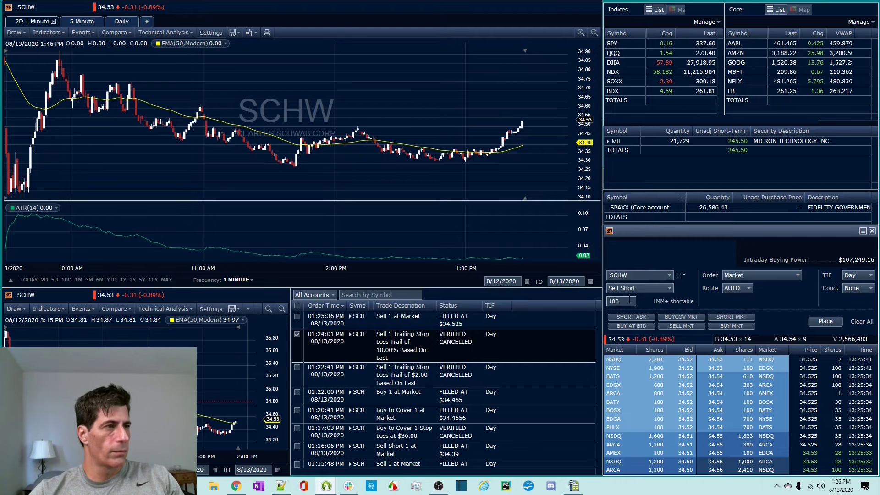
type("1")
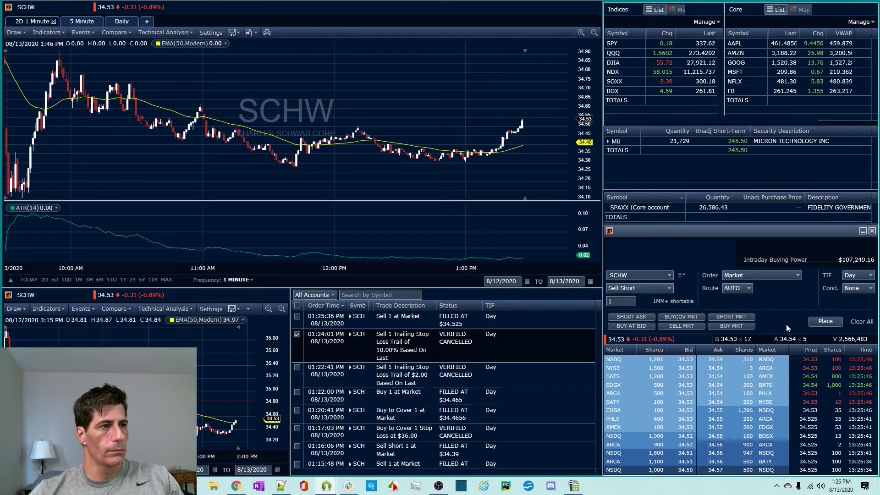
left_click(818, 323)
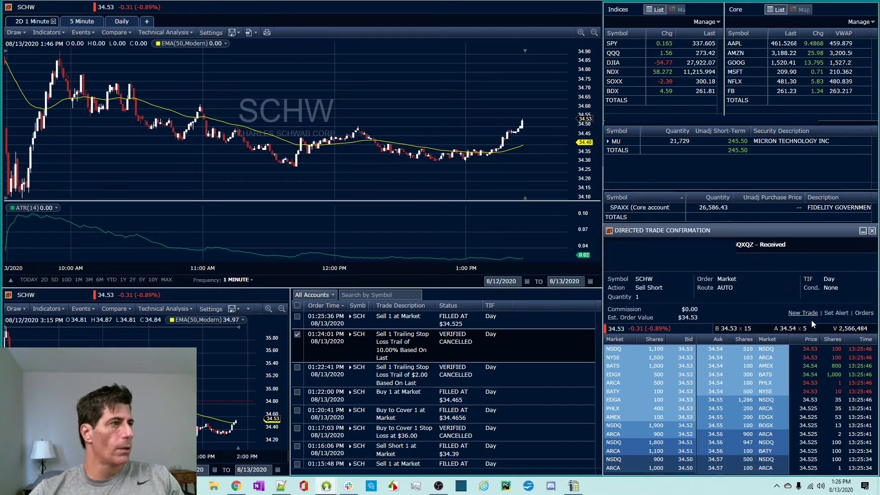
left_click(803, 313)
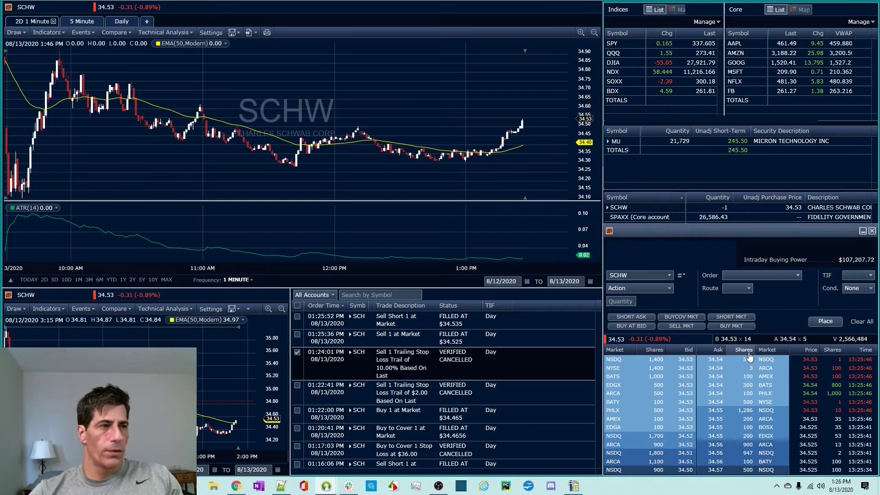
Set up a buy-to-cover order for 1 SCHW share as Trailing Stop Limit $ with a 2.00 trail amount and Day time in force
left_click(654, 290)
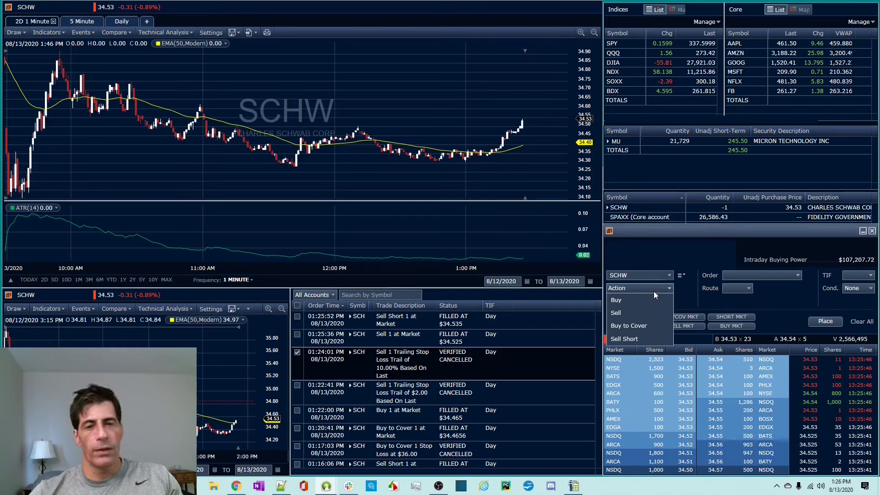
left_click(652, 326)
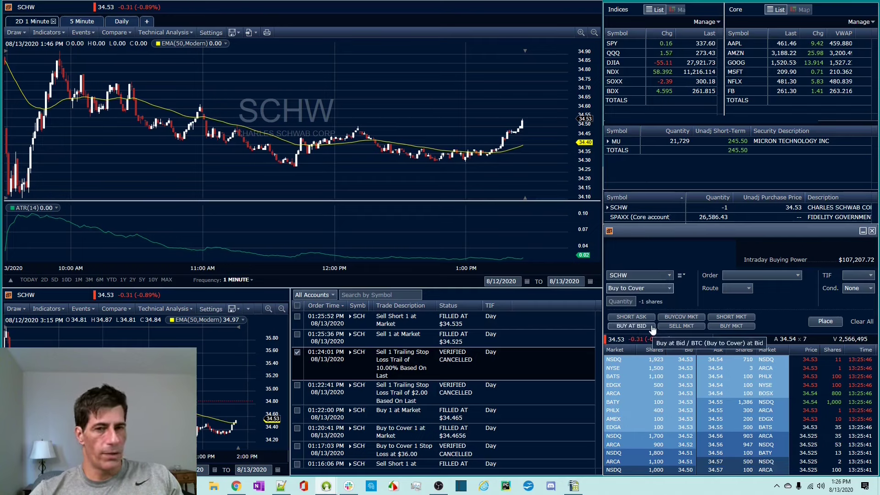
left_click(760, 274)
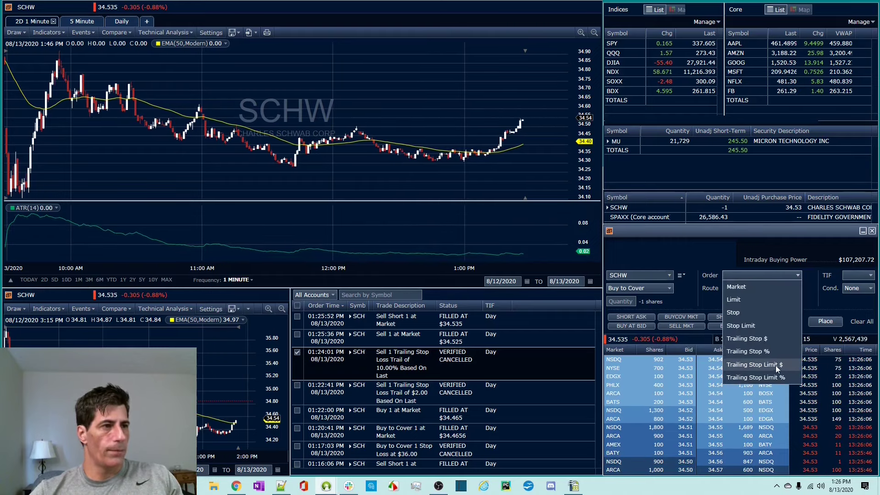
left_click(776, 365)
left_click(747, 288)
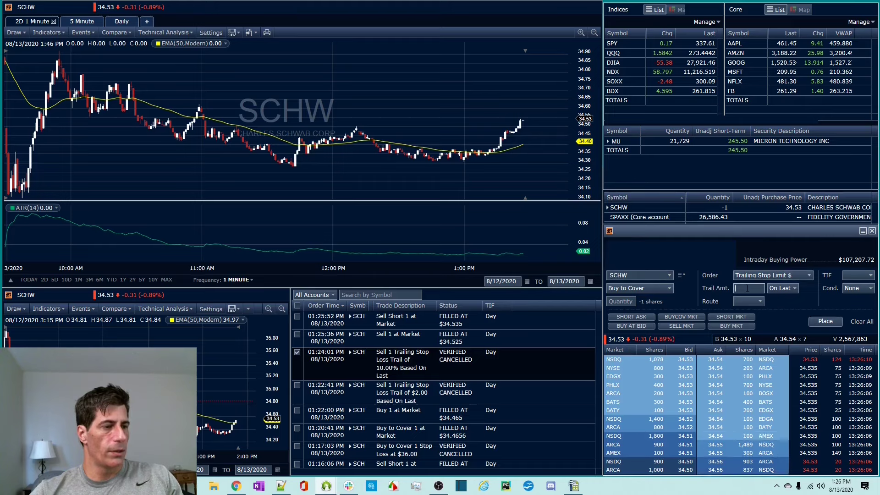
type("2")
left_click(626, 301)
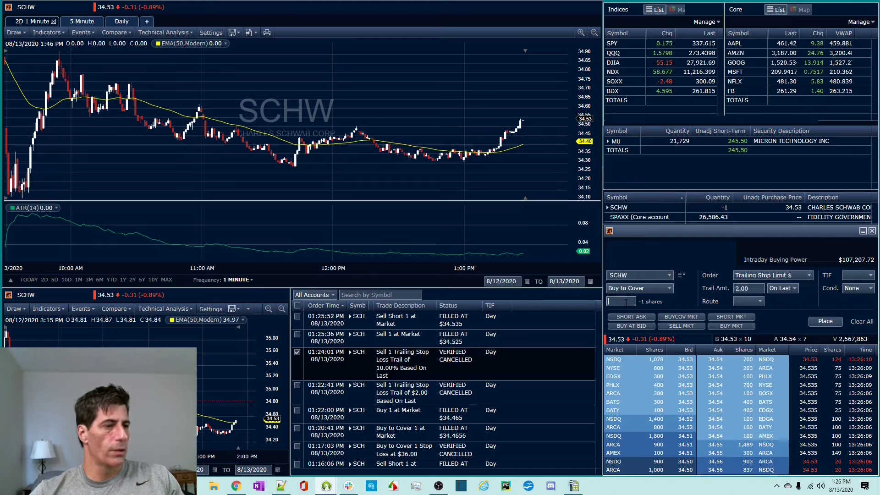
left_click(858, 275)
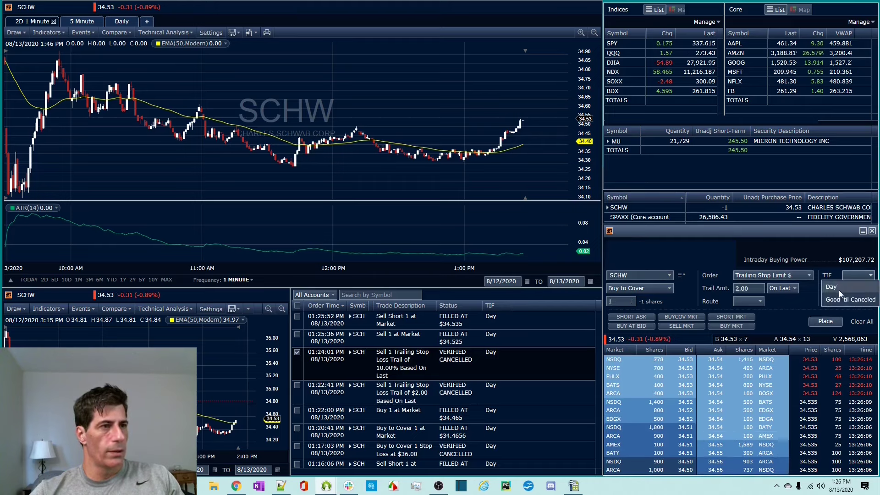
left_click(839, 290)
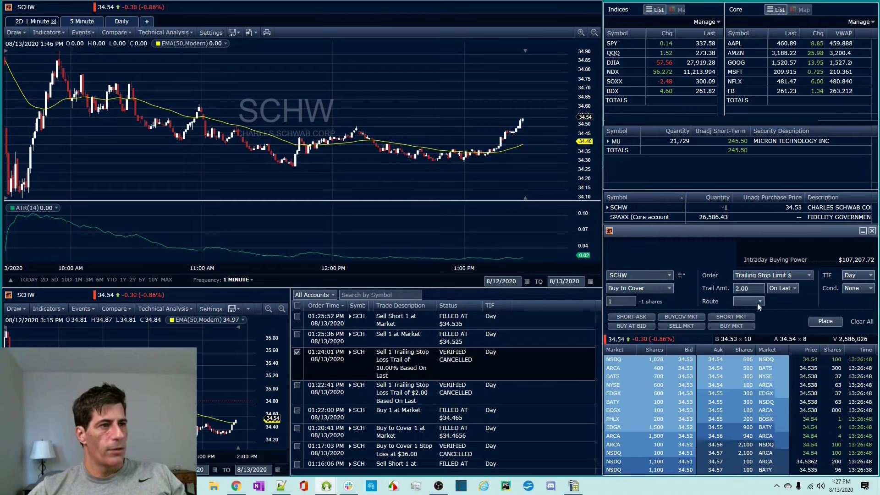
Route the SCHW trailing stop limit order through AUTO and place it
left_click(821, 321)
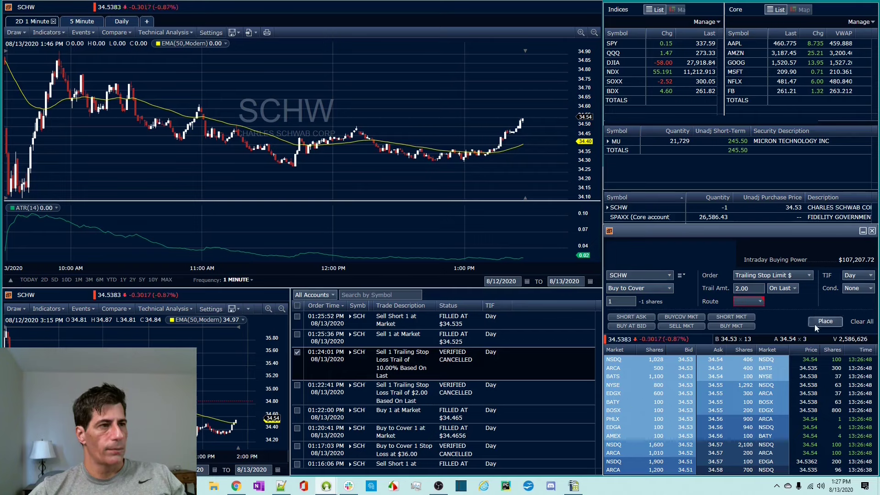
left_click(758, 303)
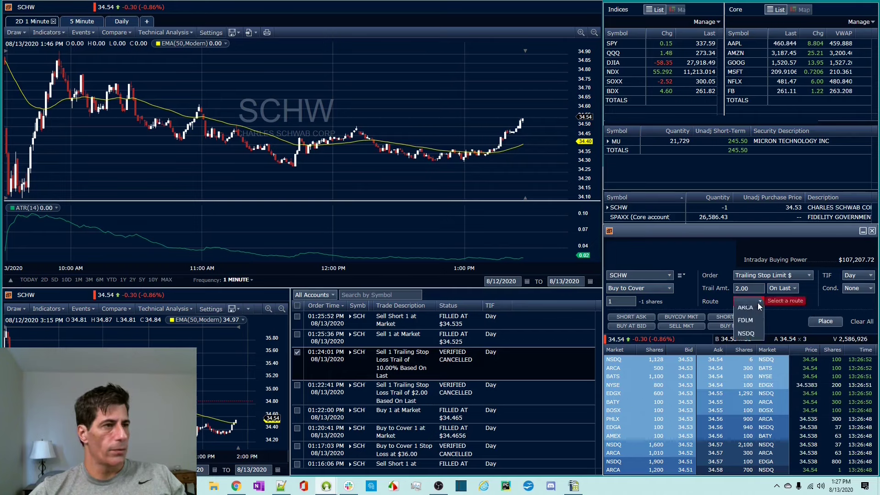
left_click(755, 315)
left_click(825, 322)
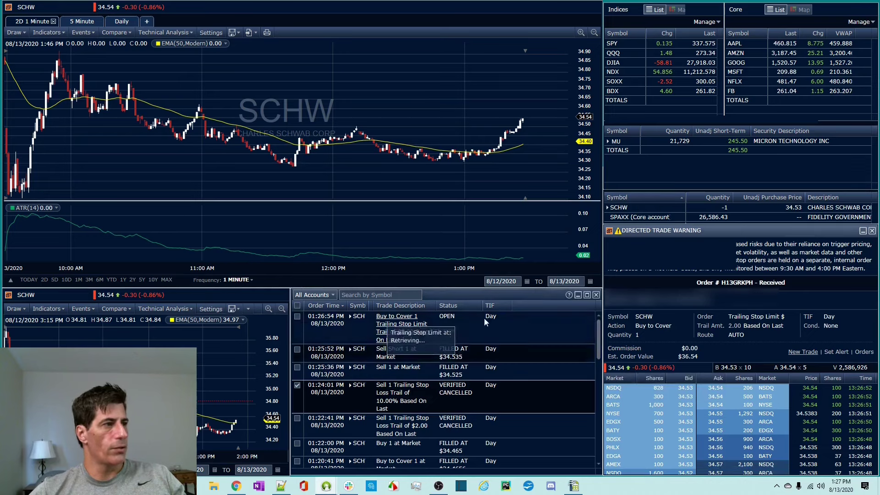
Check the open SCHW trailing stop limit order's trigger price, cancel that order and start a new trade ticket
mouse_move(406, 340)
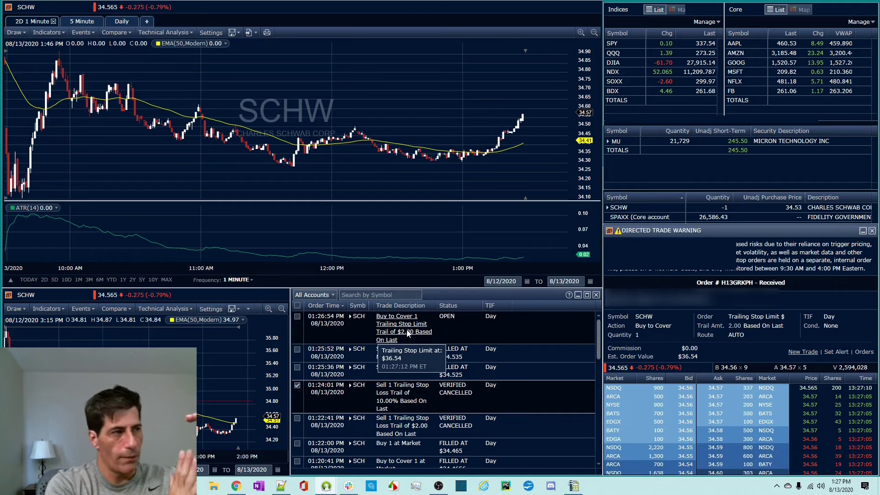
right_click(407, 334)
left_click(443, 174)
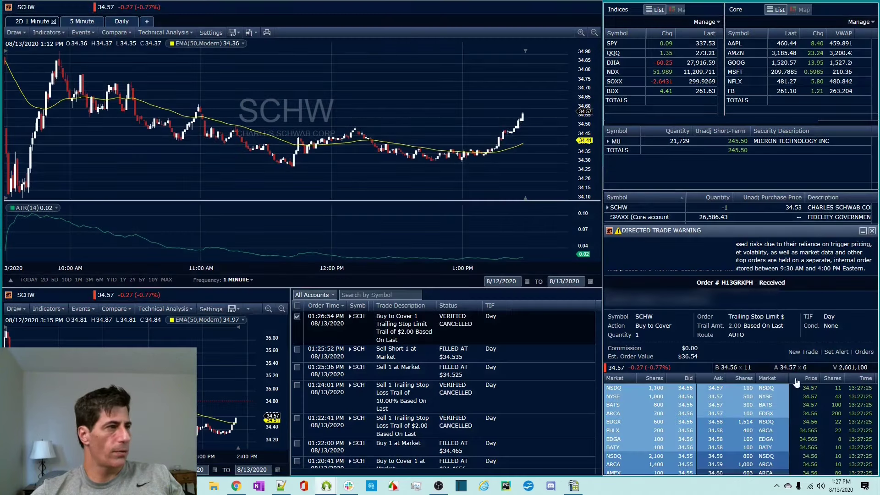
left_click(803, 352)
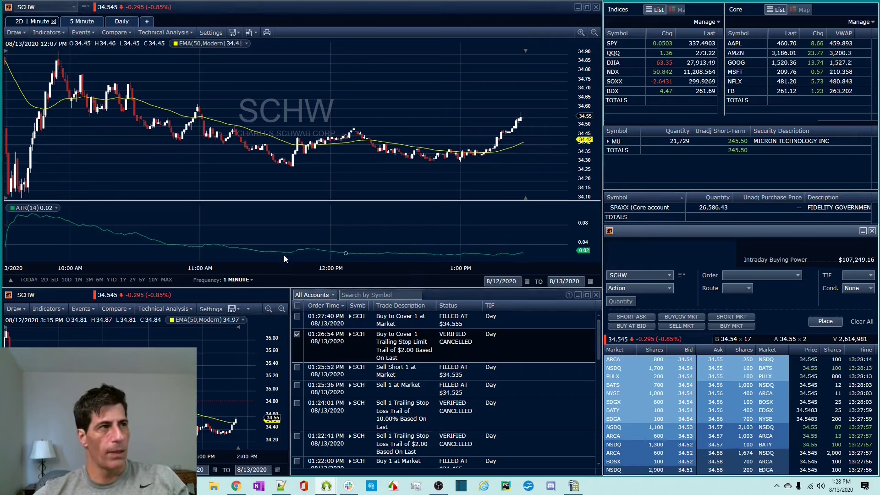
Set up a SCHW buy order of type Stop with a stop price of 35.00
left_click(653, 288)
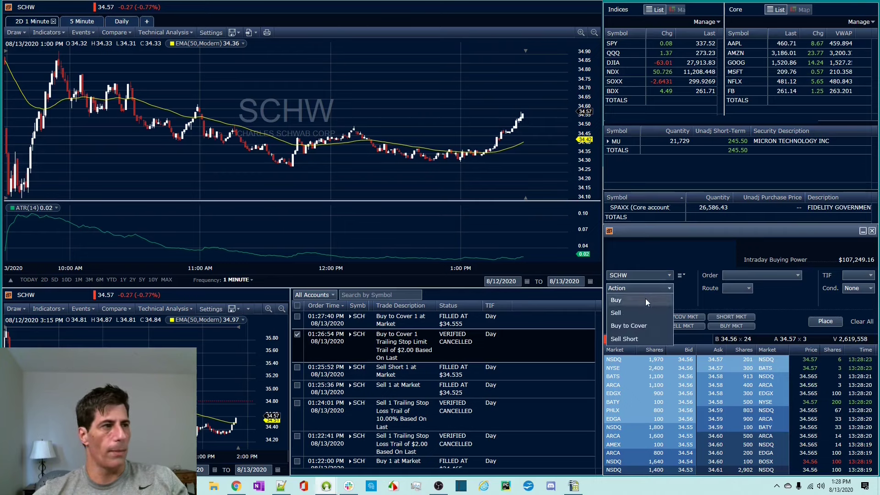
left_click(646, 298)
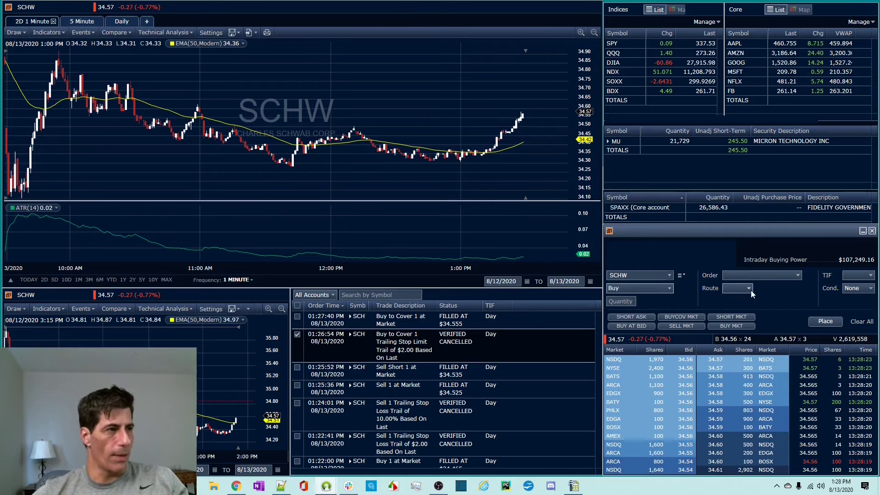
left_click(771, 277)
left_click(738, 312)
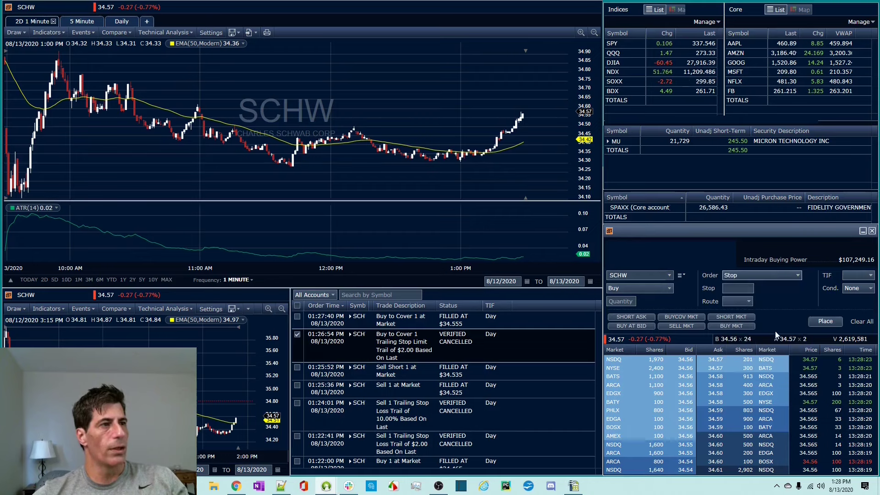
left_click(738, 288)
type("35")
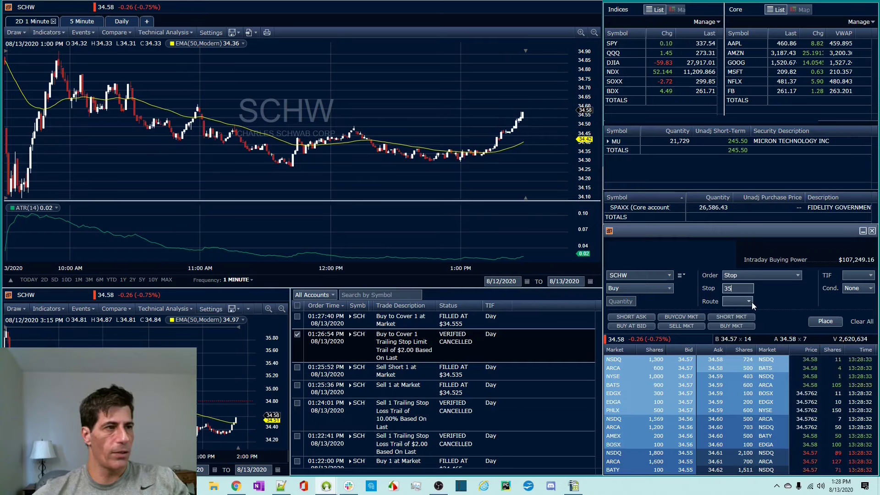
Give the buy stop order AUTO route, quantity 1 and Day time in force, and place it
left_click(749, 301)
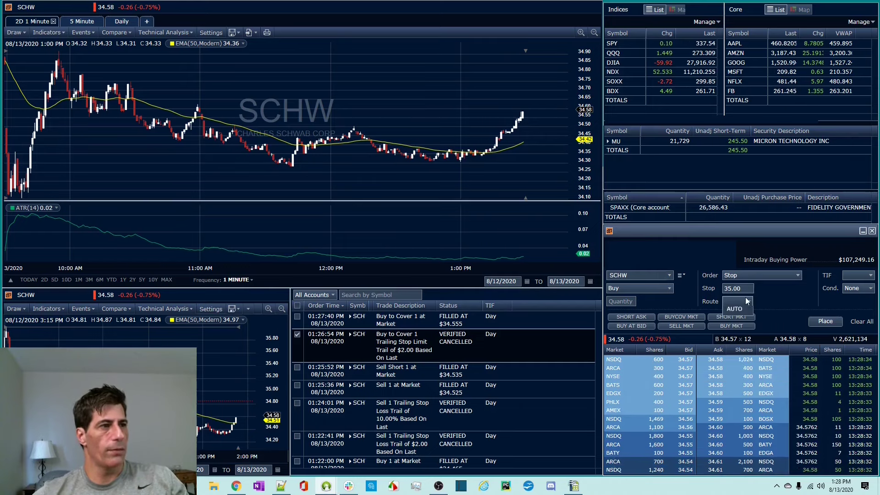
left_click(733, 311)
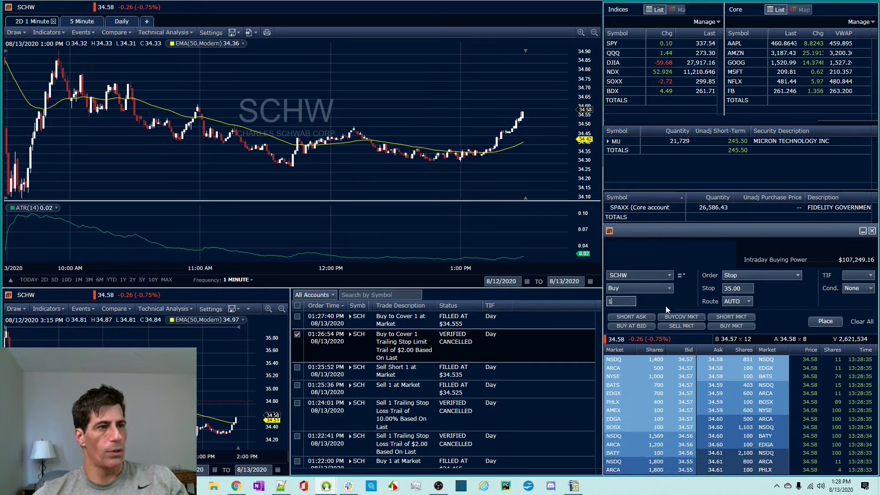
type("1")
left_click(857, 275)
left_click(843, 288)
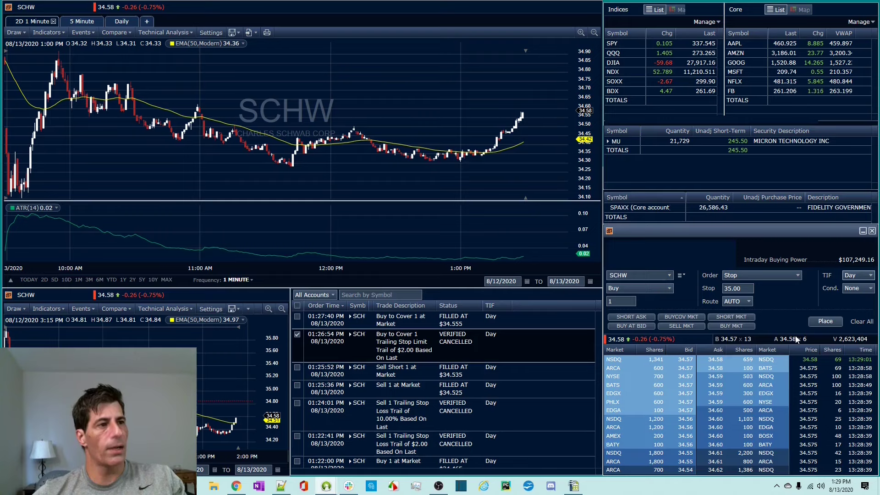
left_click(825, 322)
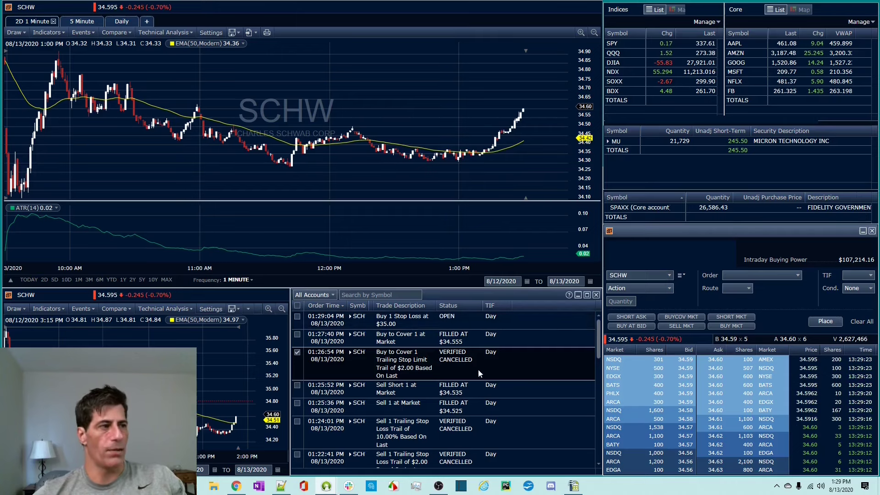
Cancel the open $35.00 SCHW buy stop, place a Day stop order selling short 1 share at 34.00 via AUTO, and open a fresh ticket
left_click(474, 316)
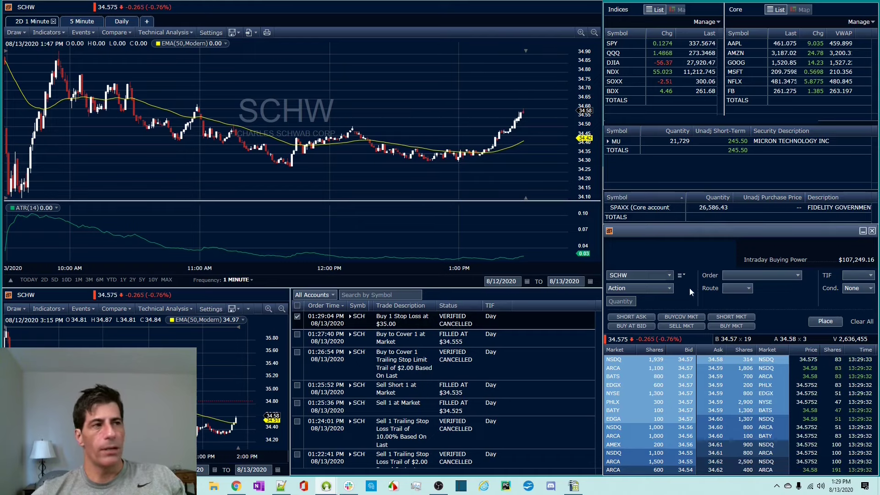
left_click(694, 377)
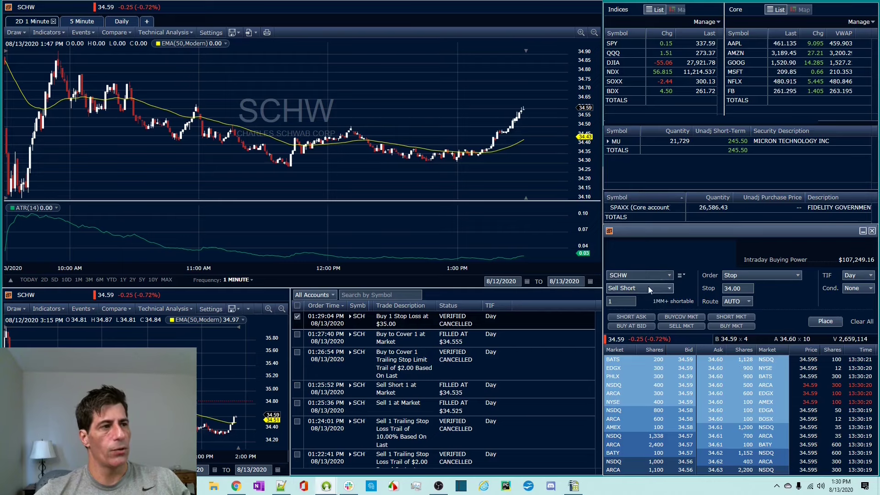
left_click(825, 321)
left_click(672, 359)
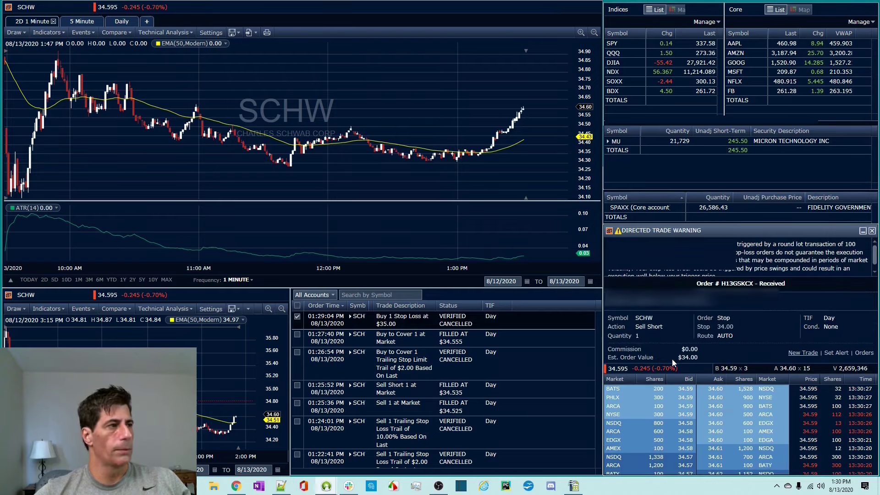
left_click(798, 353)
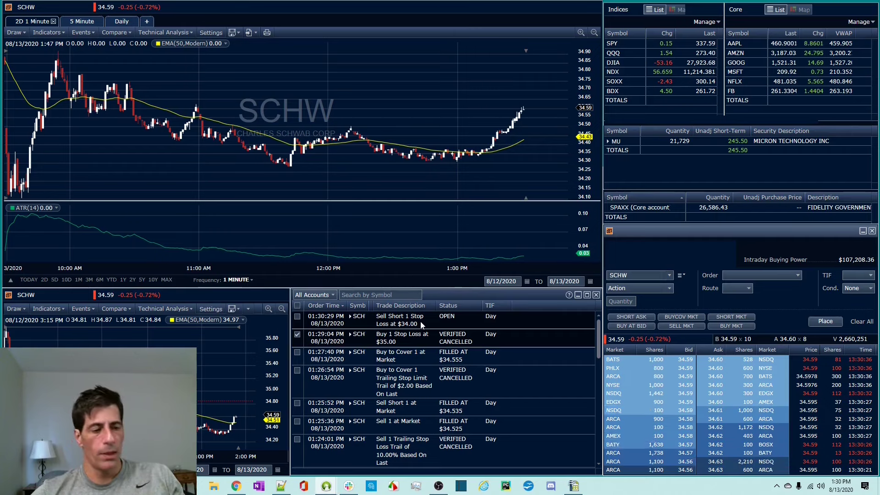
left_click(525, 225)
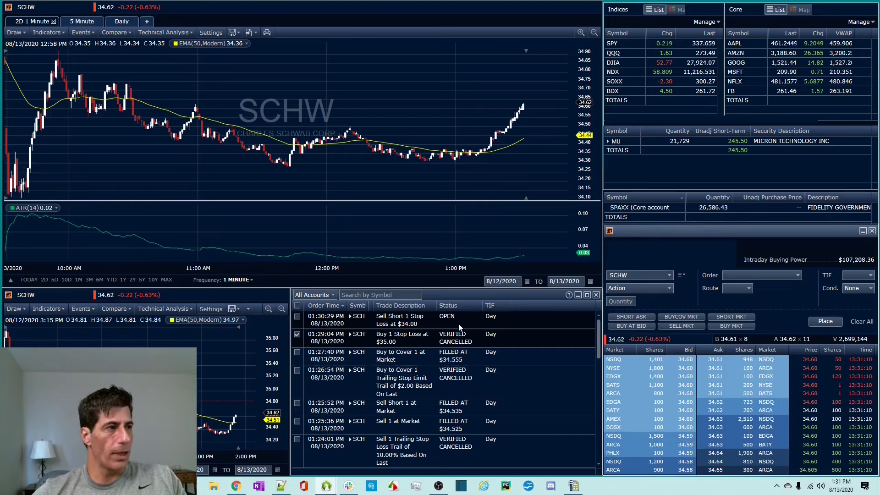
left_click(763, 276)
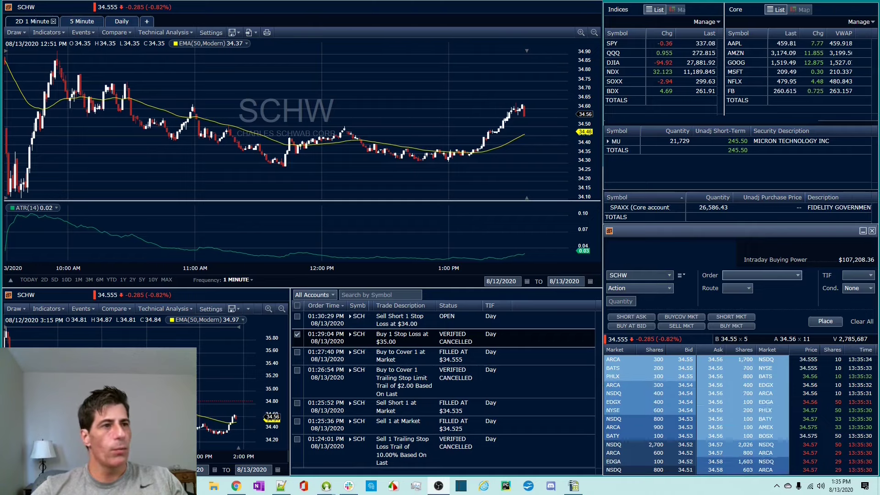
Bring up and enlarge the main platform window, open Trade Armor in it and link it to the orange tools
left_click_drag(718, 228, 203, 10)
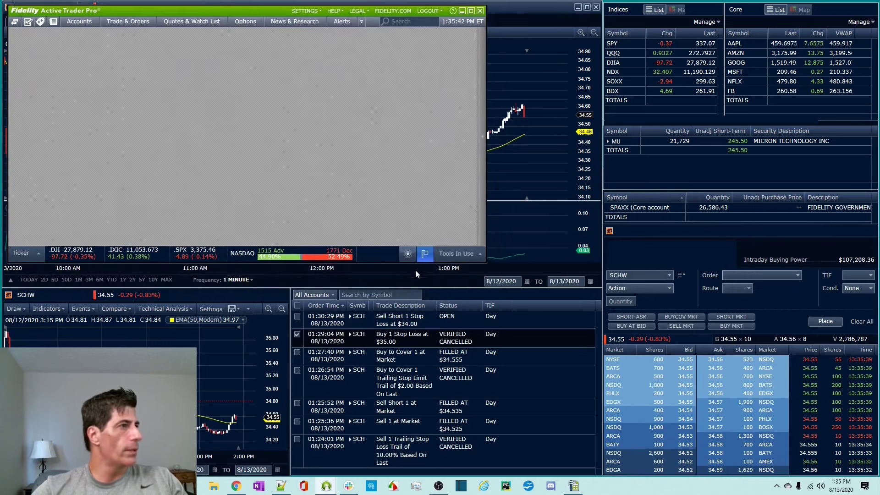
left_click_drag(392, 263, 392, 286)
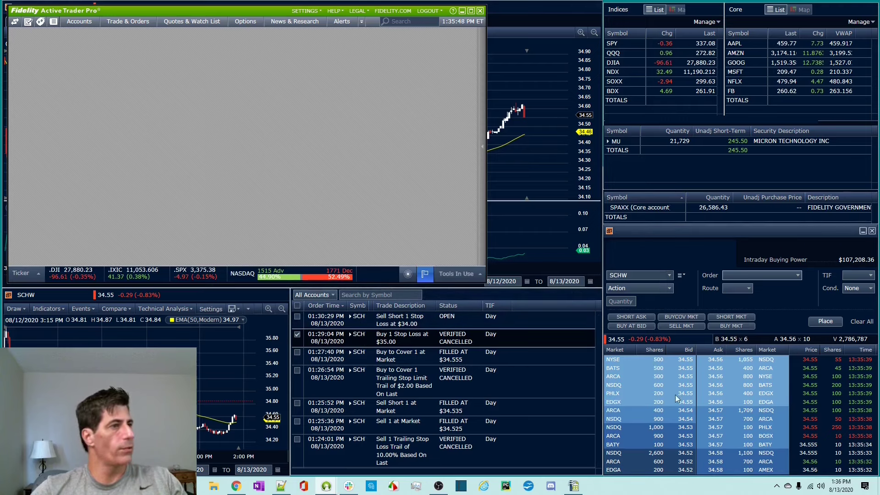
left_click(128, 23)
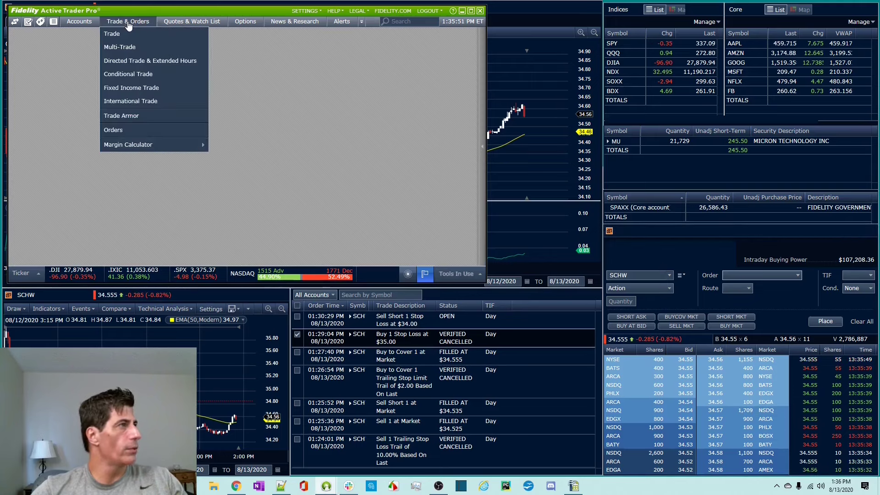
left_click(130, 115)
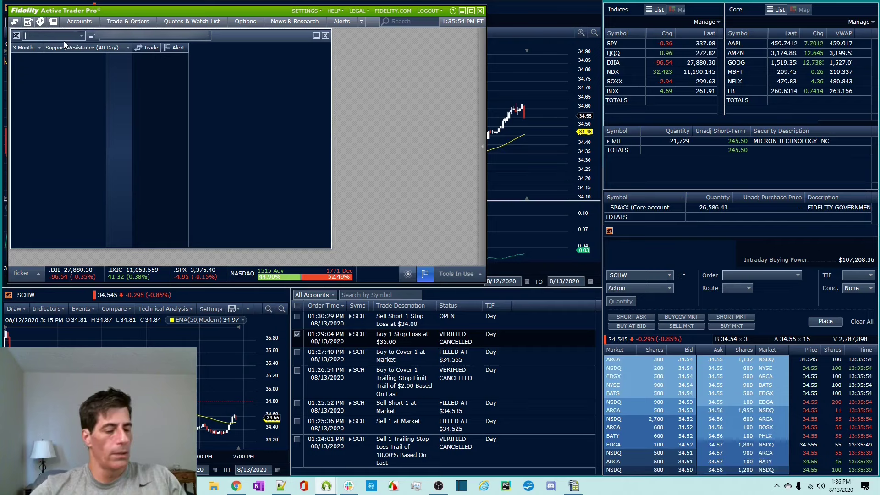
left_click(15, 36)
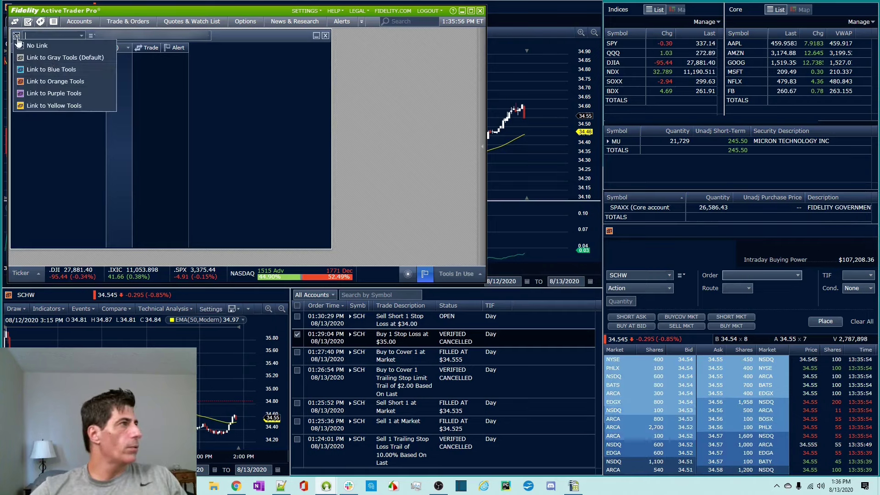
left_click(59, 81)
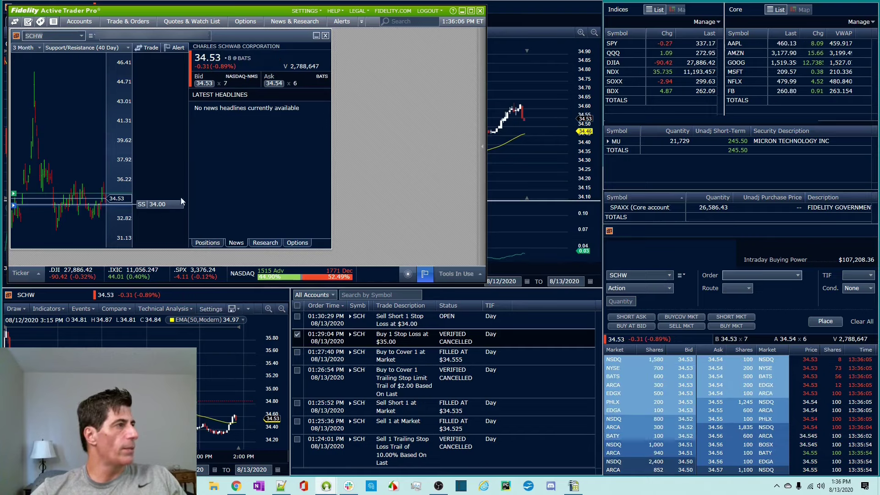
Review the actions available for the open SCHW sell-short stop in Trade Armor and in the order list
left_click_drag(171, 207, 168, 203)
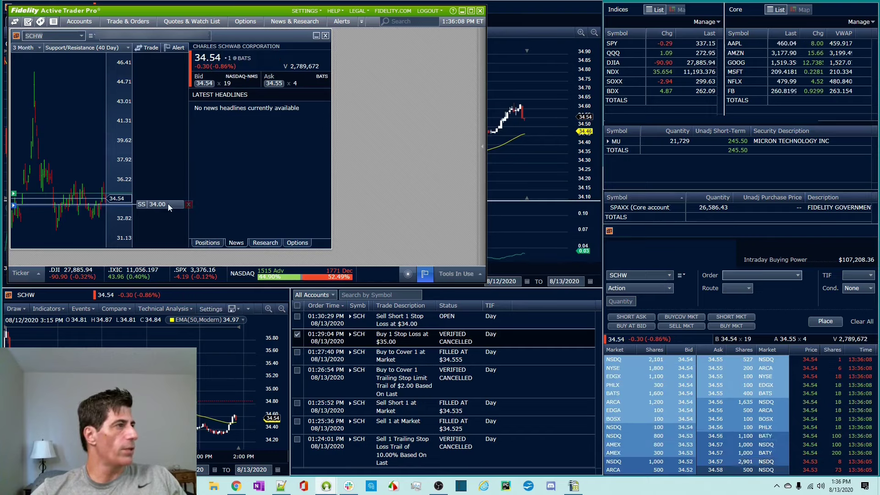
left_click(453, 320)
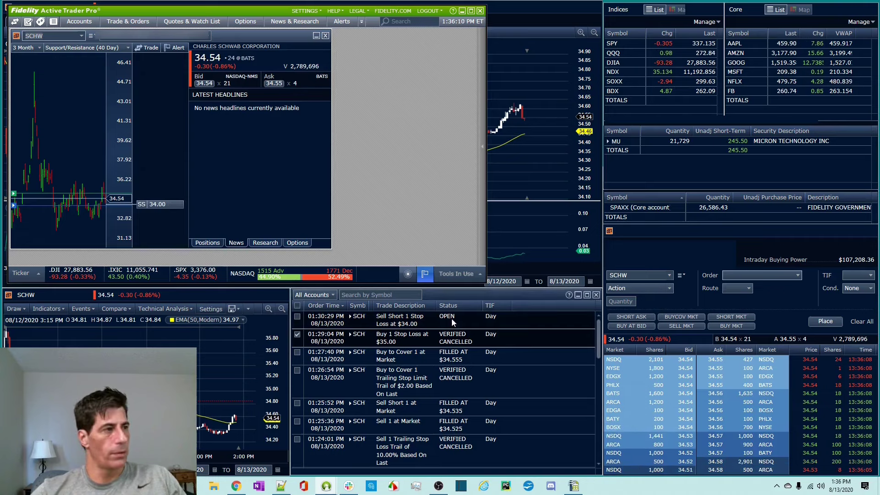
right_click(452, 321)
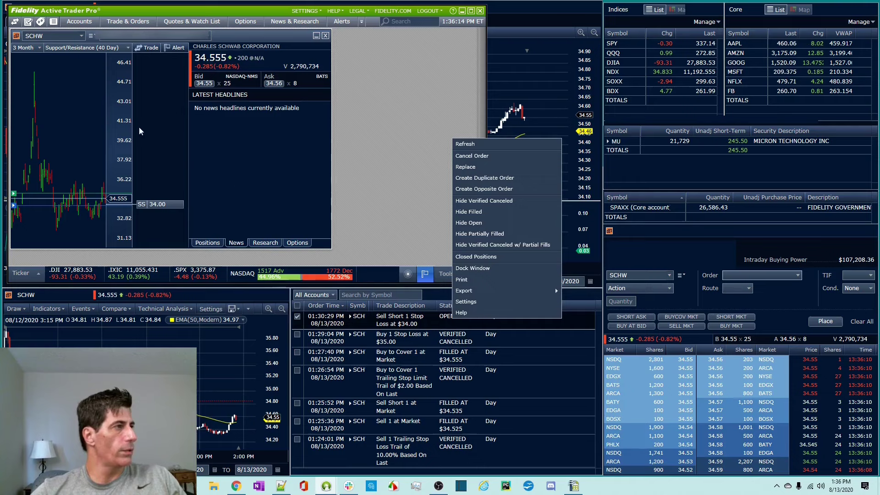
left_click(454, 153)
Move the open SCHW sell-short stop to 33.00 on the Trade Armor price ladder and submit the replacement order
mouse_move(169, 206)
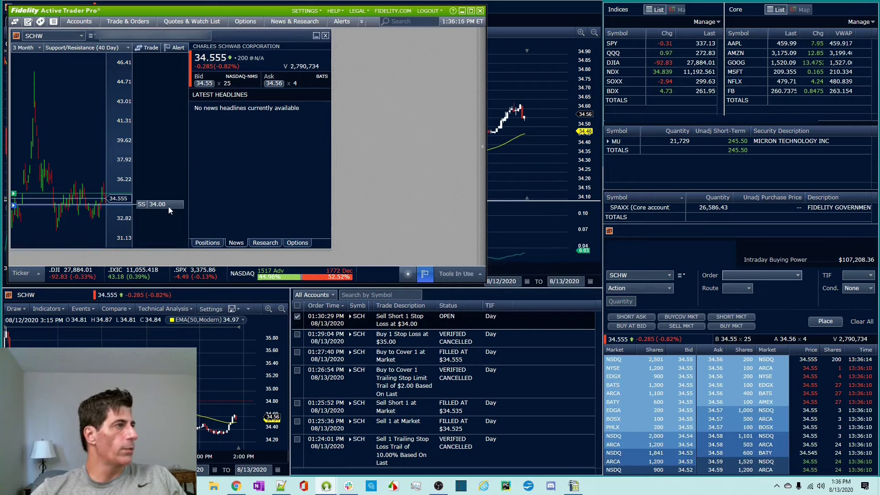
left_click_drag(169, 204, 172, 216)
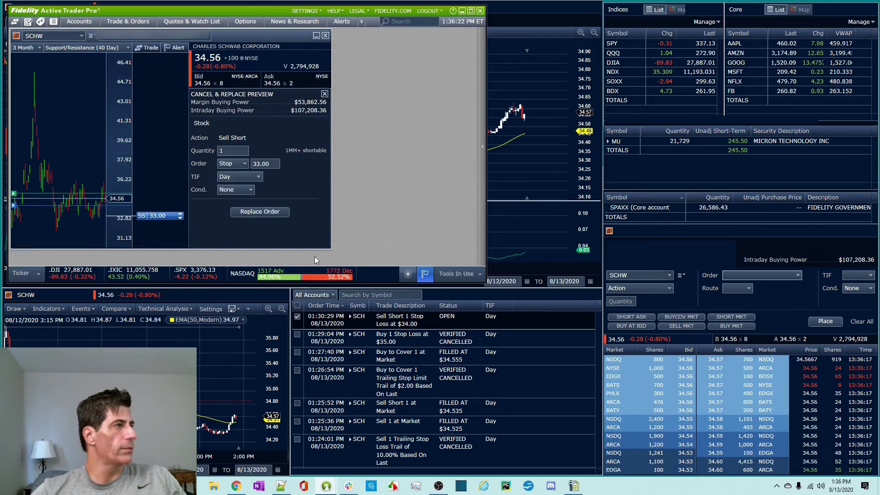
left_click(253, 212)
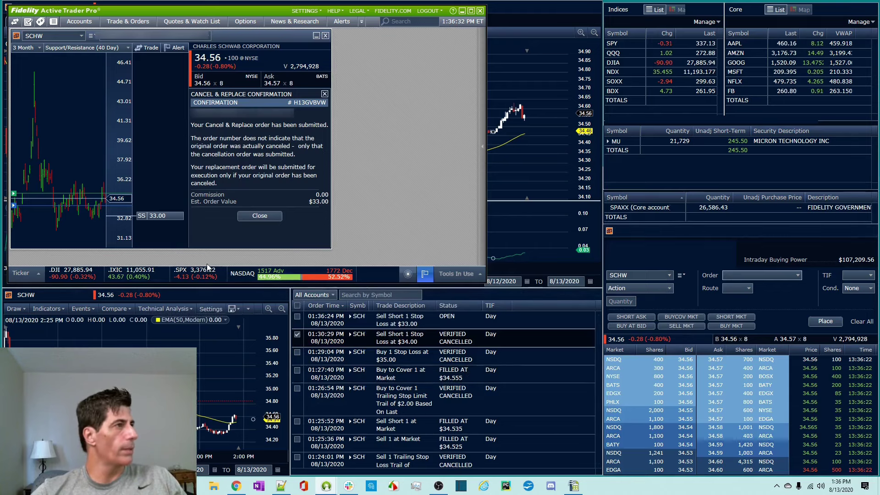
Start a SCHW trade in Trade Armor, preview the Buy to Cover Bracket (OCO) action and switch it to Buy Triggers Bracket (OTOCO)
left_click(153, 49)
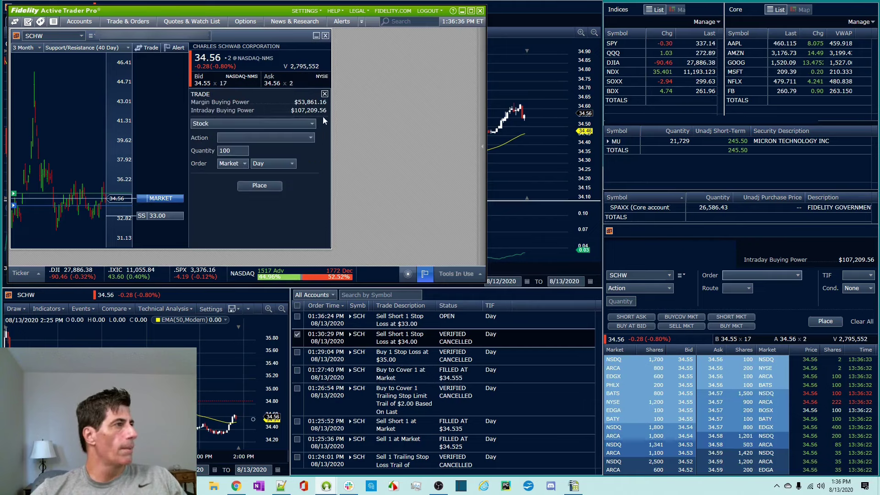
left_click(305, 139)
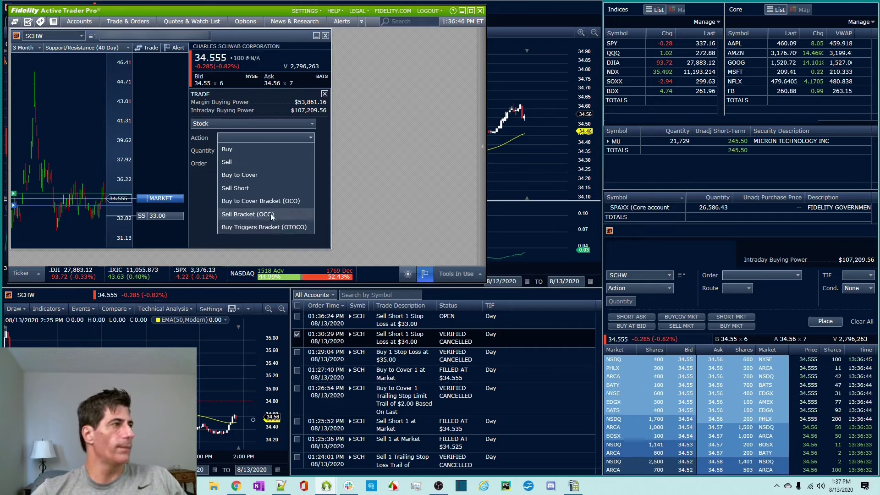
left_click(283, 200)
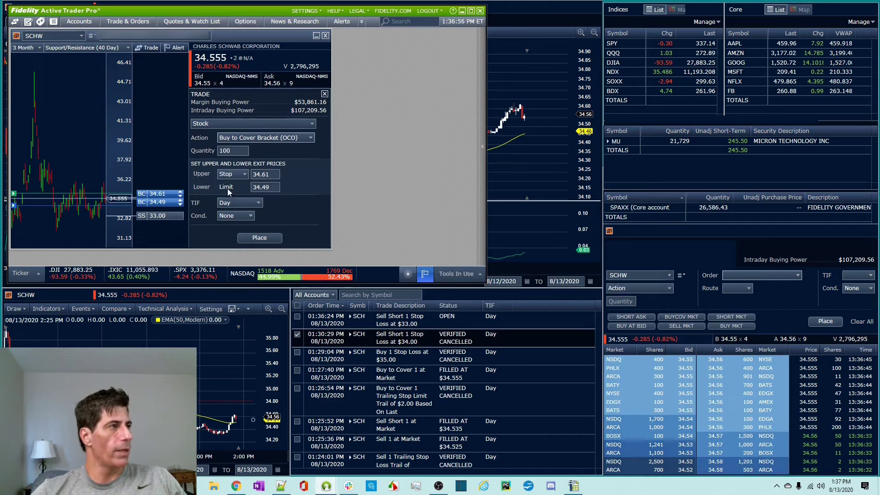
left_click(305, 139)
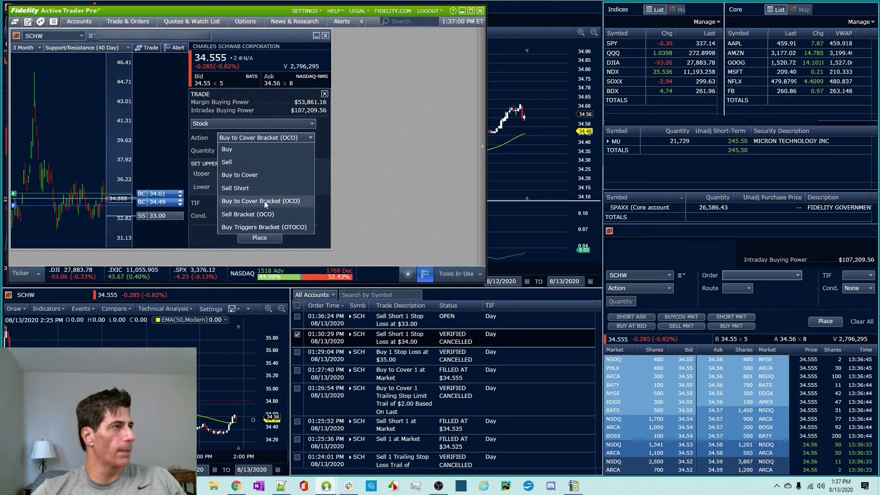
left_click(261, 227)
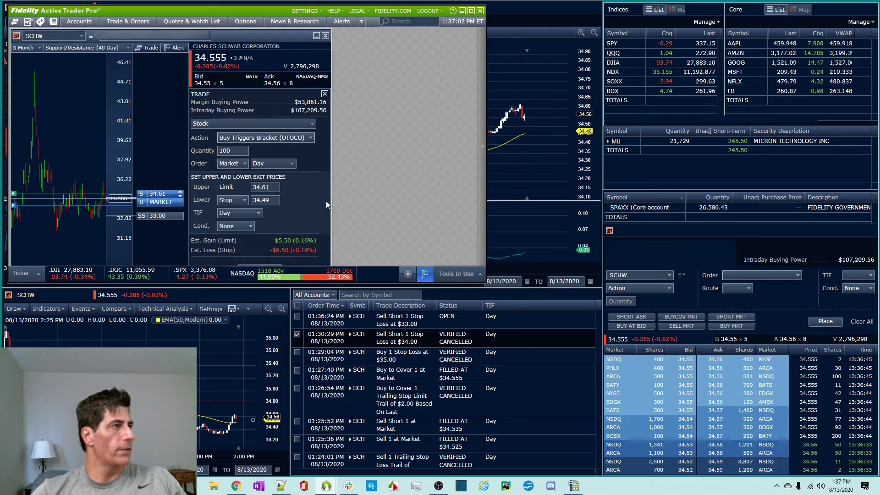